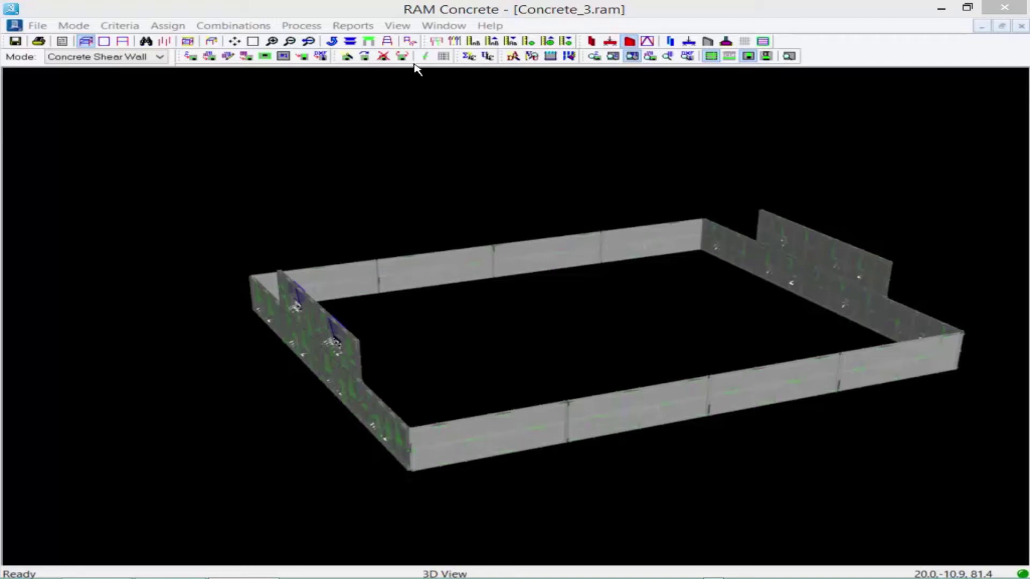
# Step: Set up a bar pattern assignment for wall design group 2 with #5@12" oc horizontal and #7@12" oc vertical bars
pyautogui.click(177, 9)
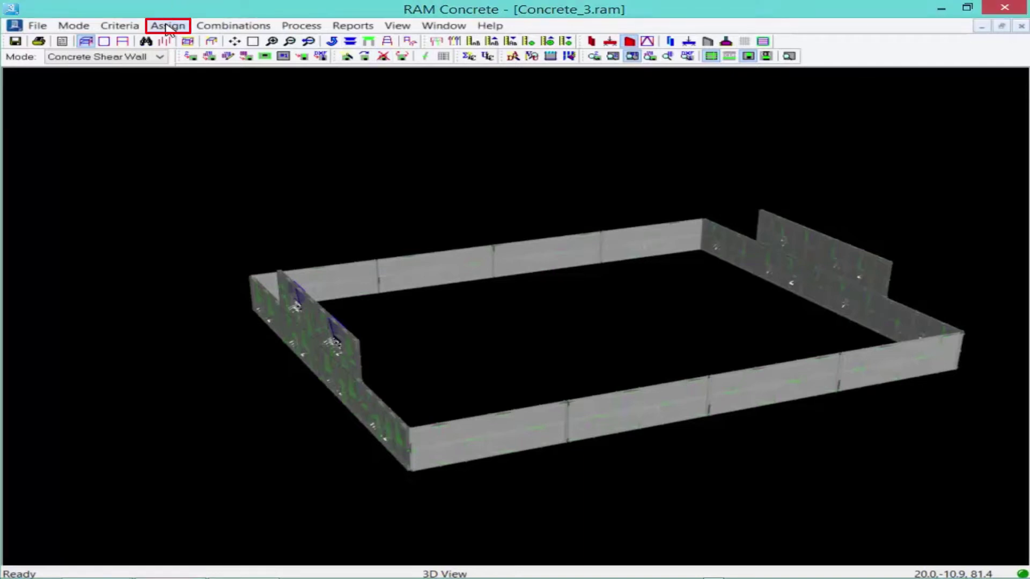
pyautogui.click(168, 25)
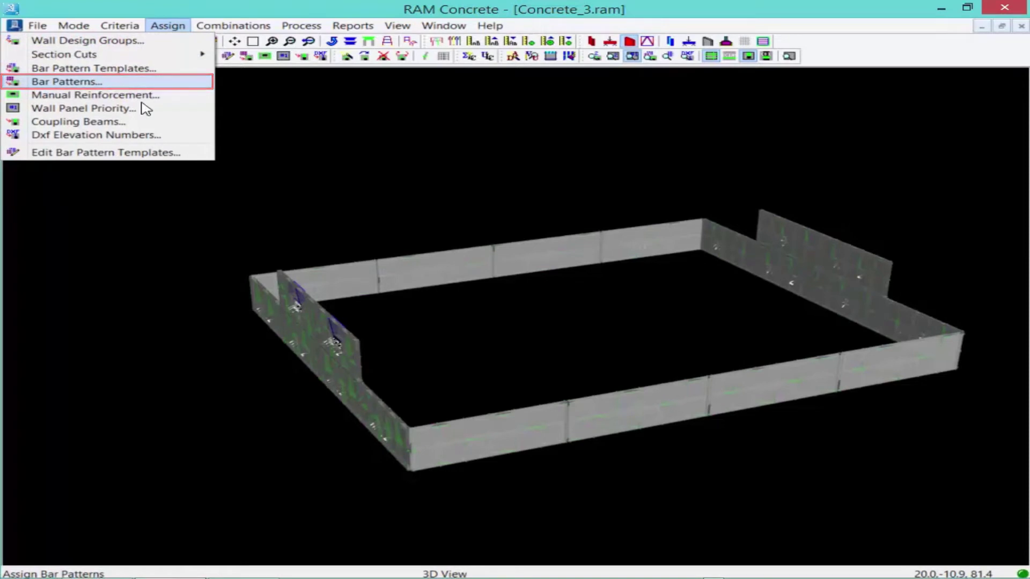
pyautogui.press('Return')
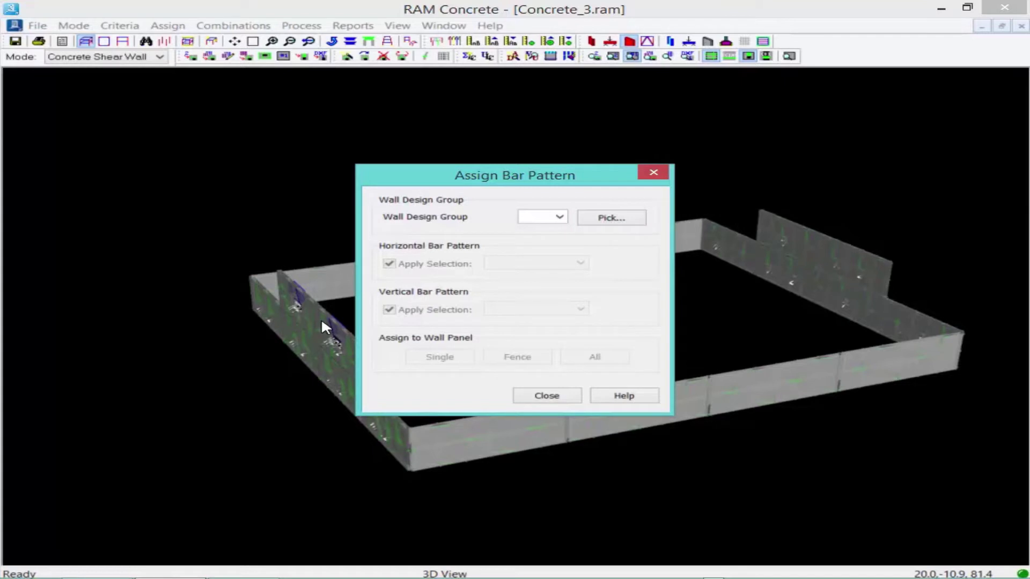
pyautogui.click(526, 218)
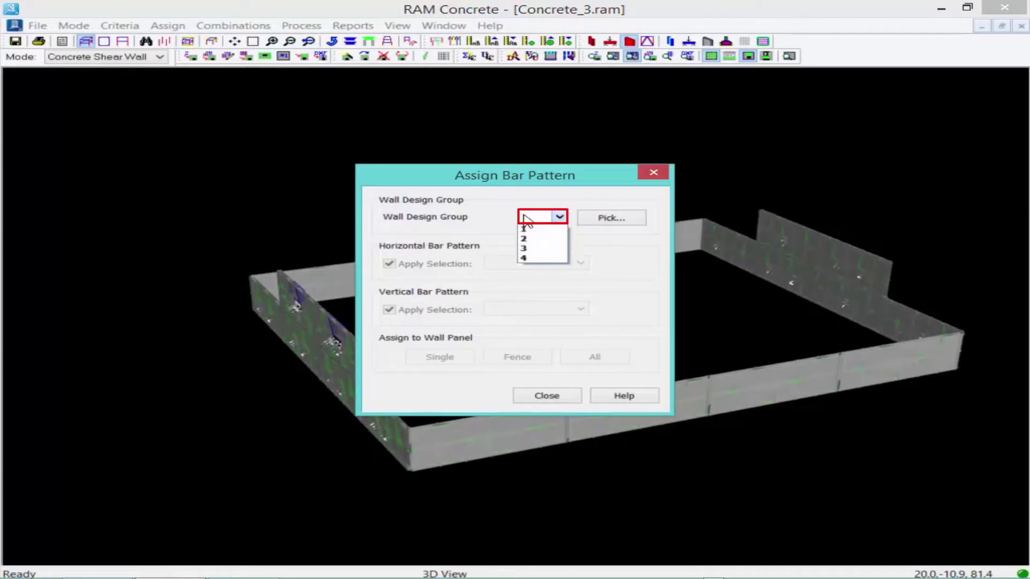
pyautogui.click(524, 238)
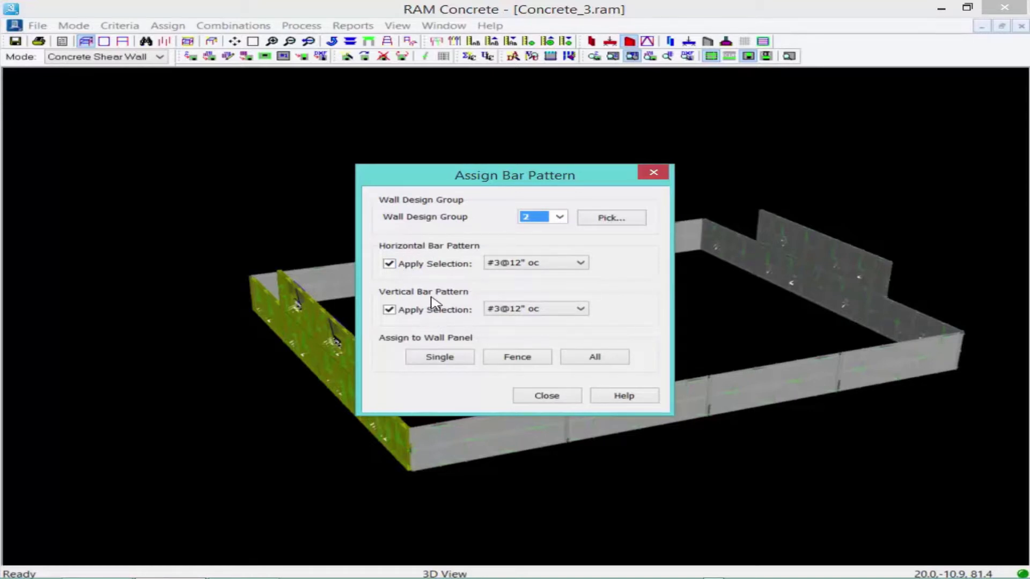
pyautogui.click(508, 262)
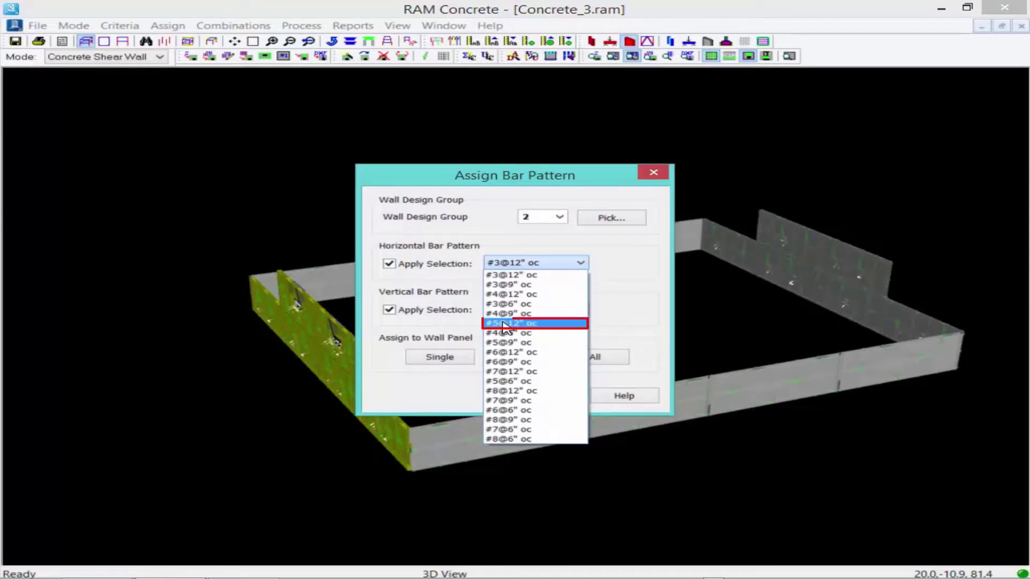
pyautogui.click(510, 322)
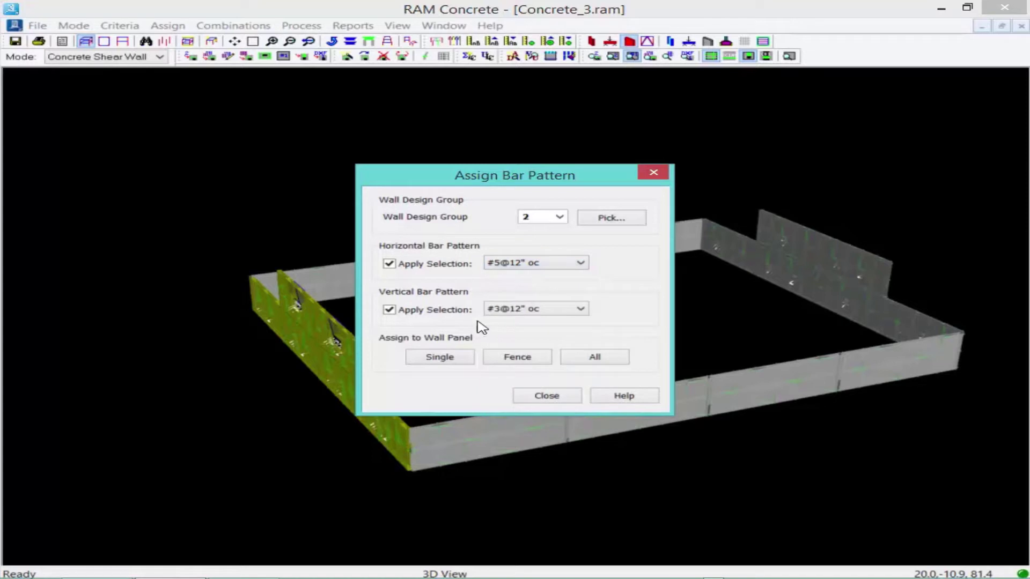
pyautogui.click(531, 315)
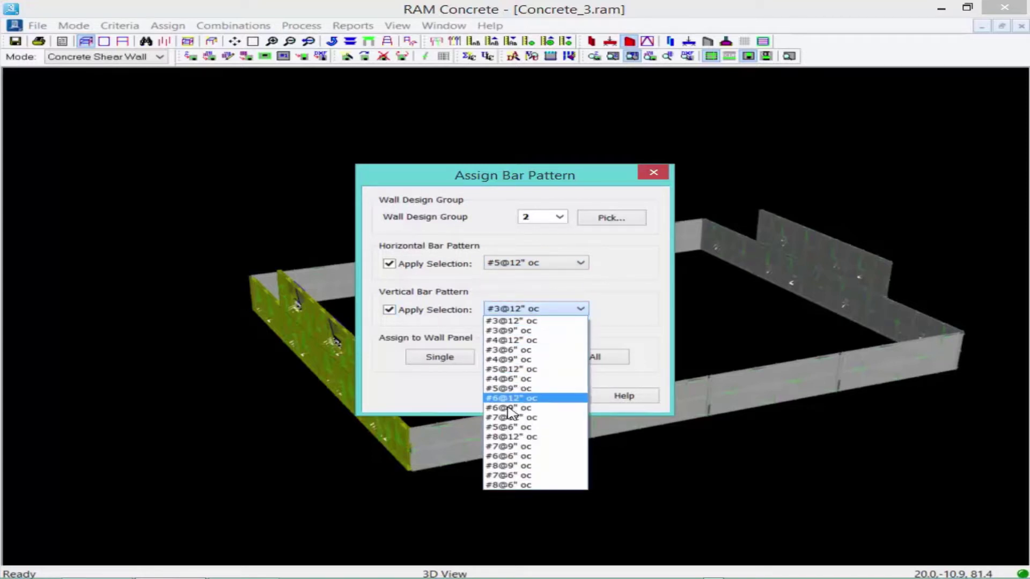
pyautogui.click(504, 418)
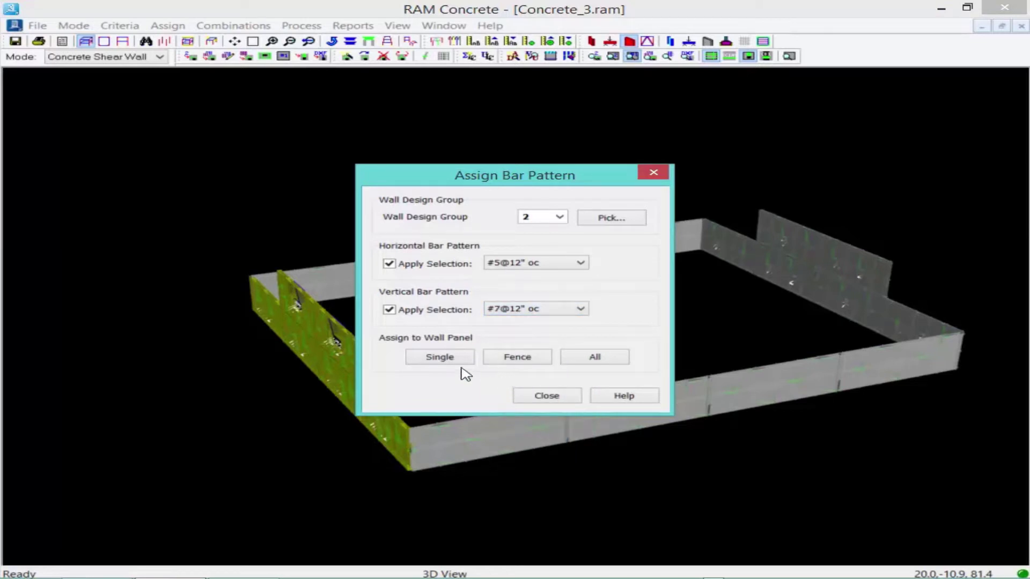
# Step: Assign the chosen bar patterns to the single lower-story wall panel of design group 2, accepting that its design results are cleared
pyautogui.click(573, 358)
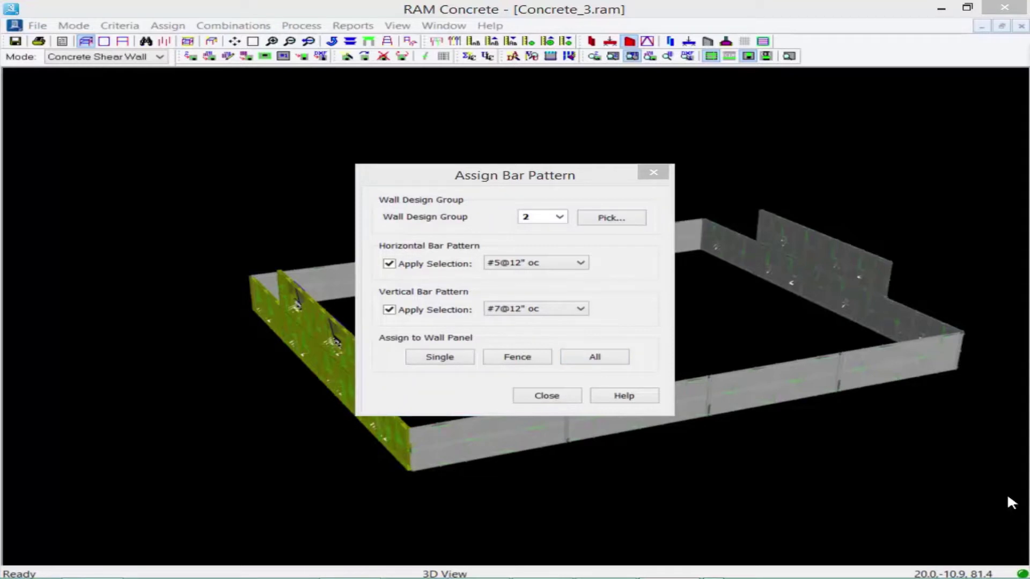
pyautogui.click(445, 368)
pyautogui.click(435, 358)
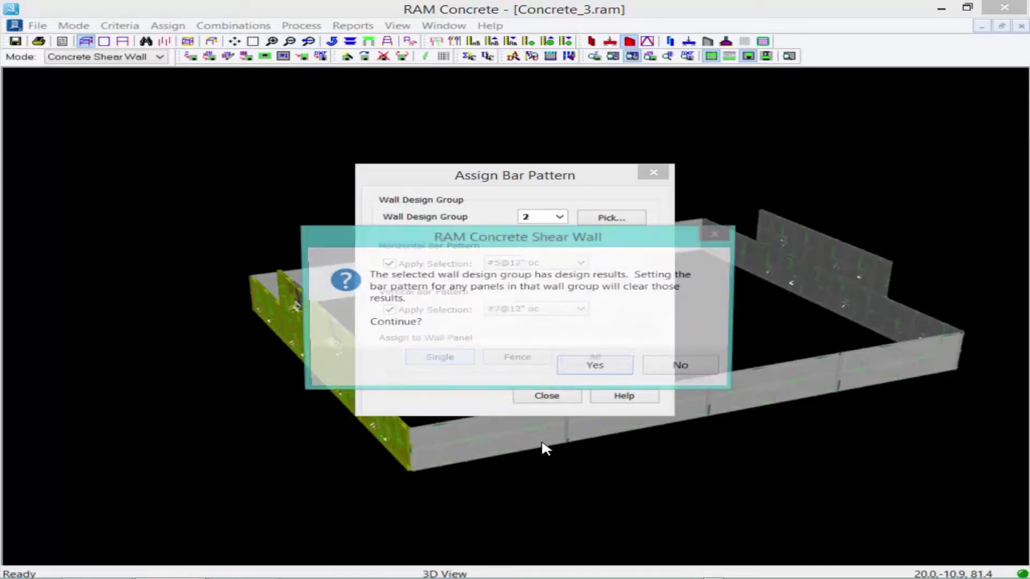
pyautogui.click(592, 370)
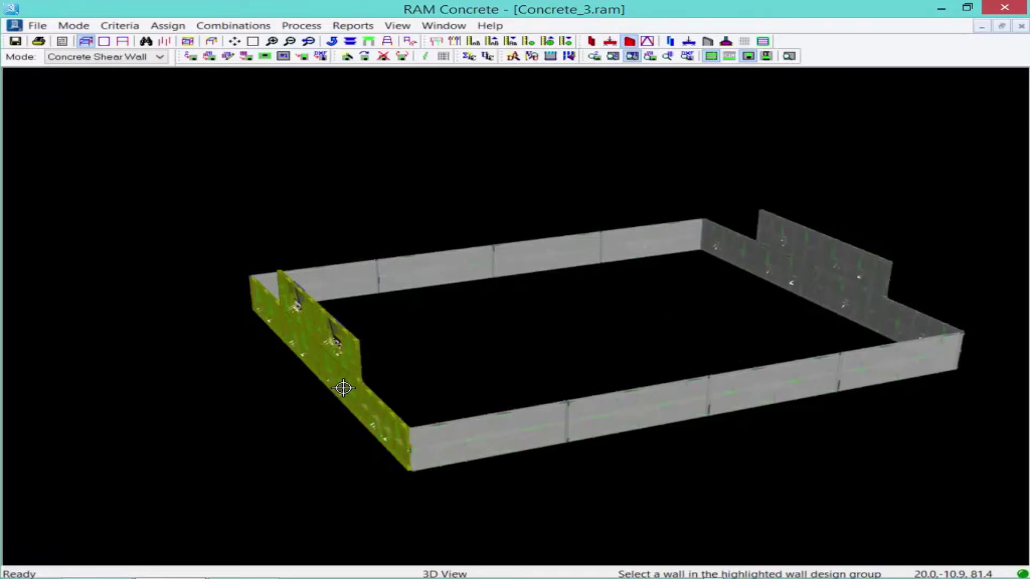
pyautogui.scroll(1, 315, 384)
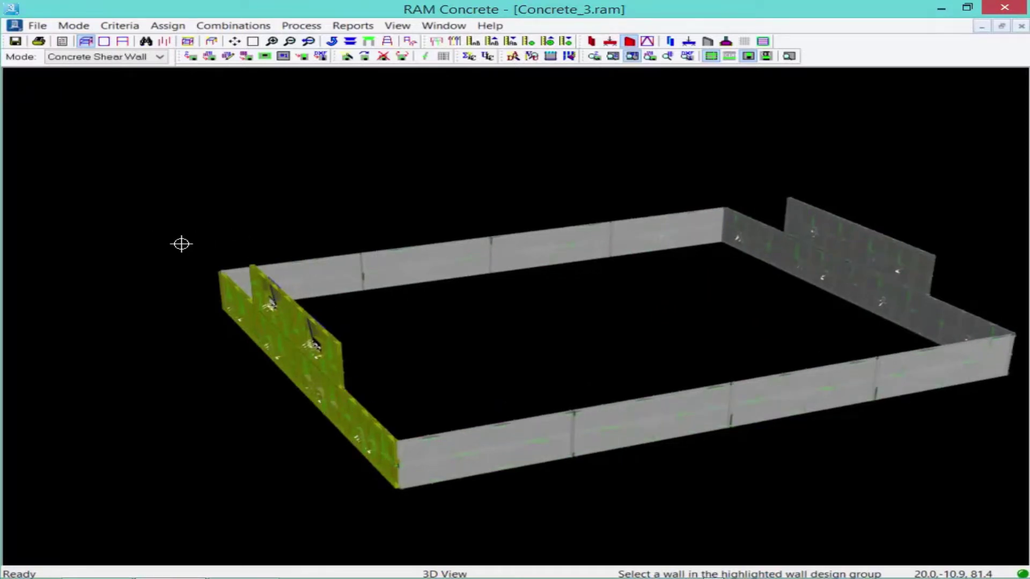
pyautogui.click(305, 387)
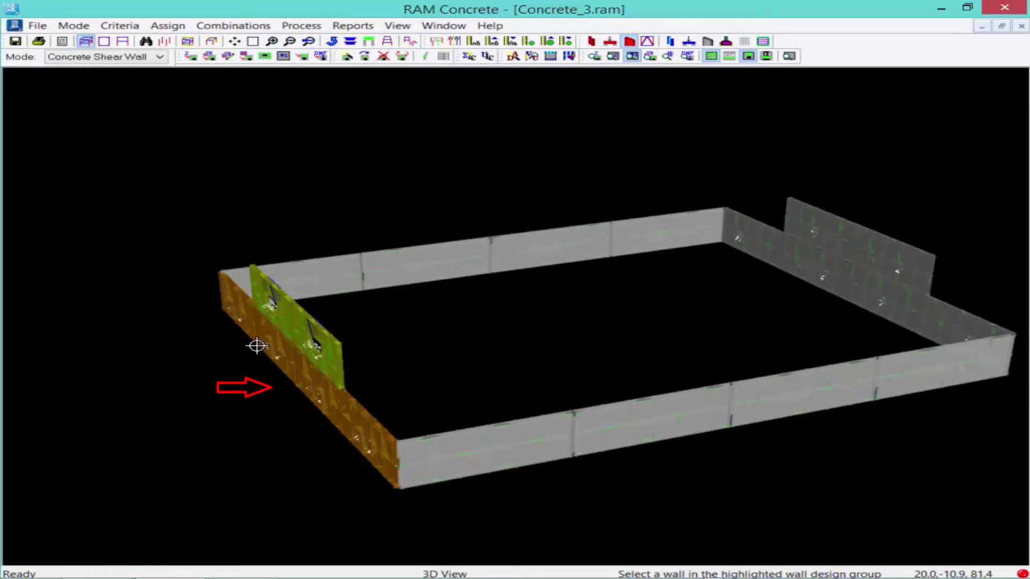
pyautogui.click(332, 151)
pyautogui.rightClick(414, 184)
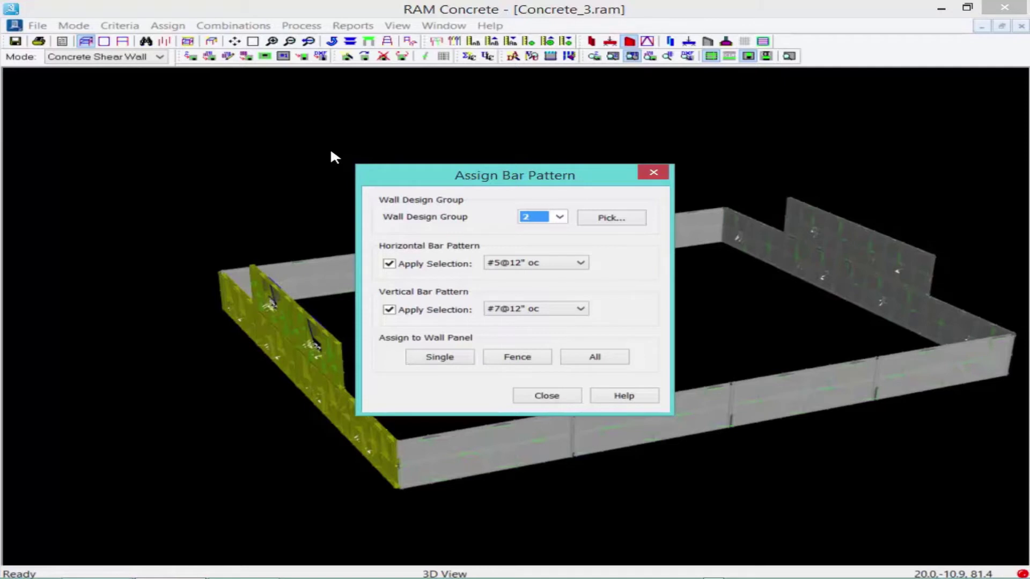
# Step: Assign the same bar patterns to the single lower-story wall panel of wall design group 4, accepting that its results are cleared
pyautogui.click(559, 216)
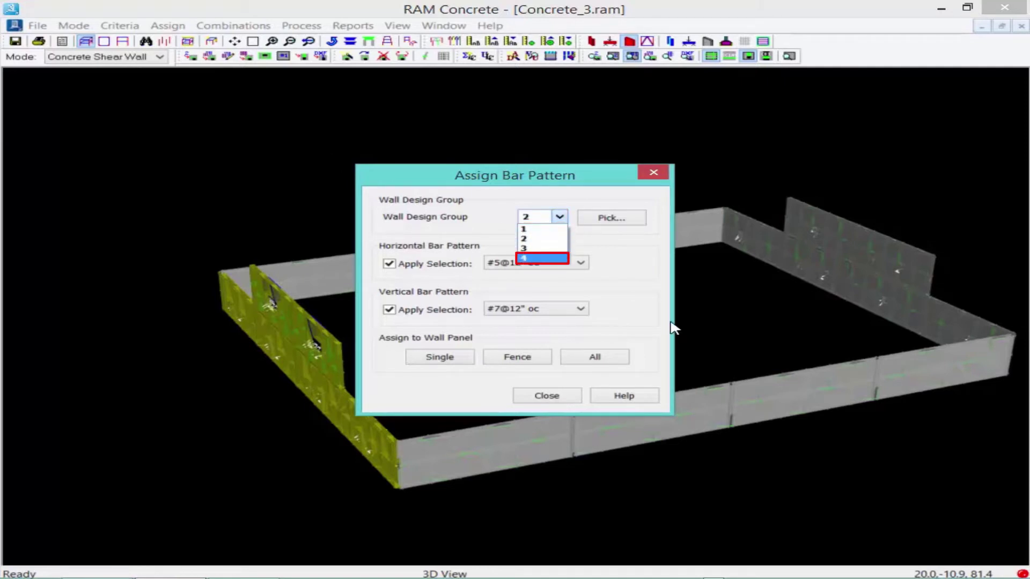
pyautogui.click(537, 258)
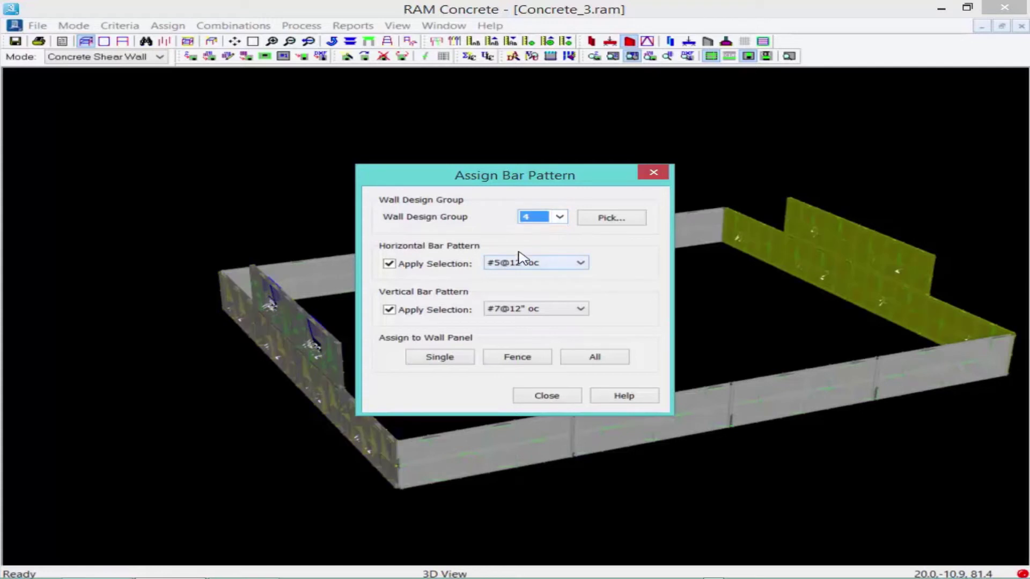
pyautogui.click(437, 357)
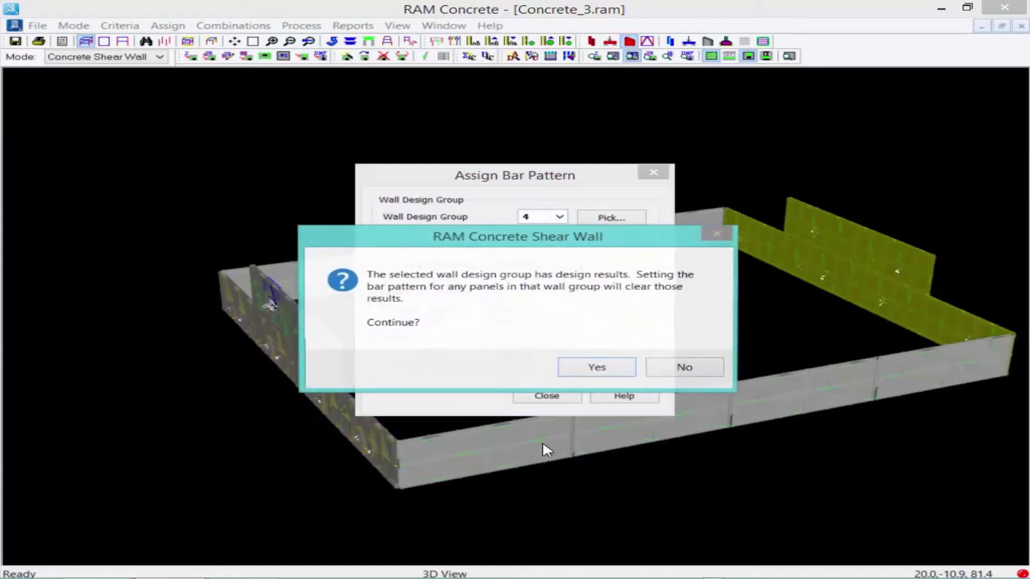
pyautogui.press('Return')
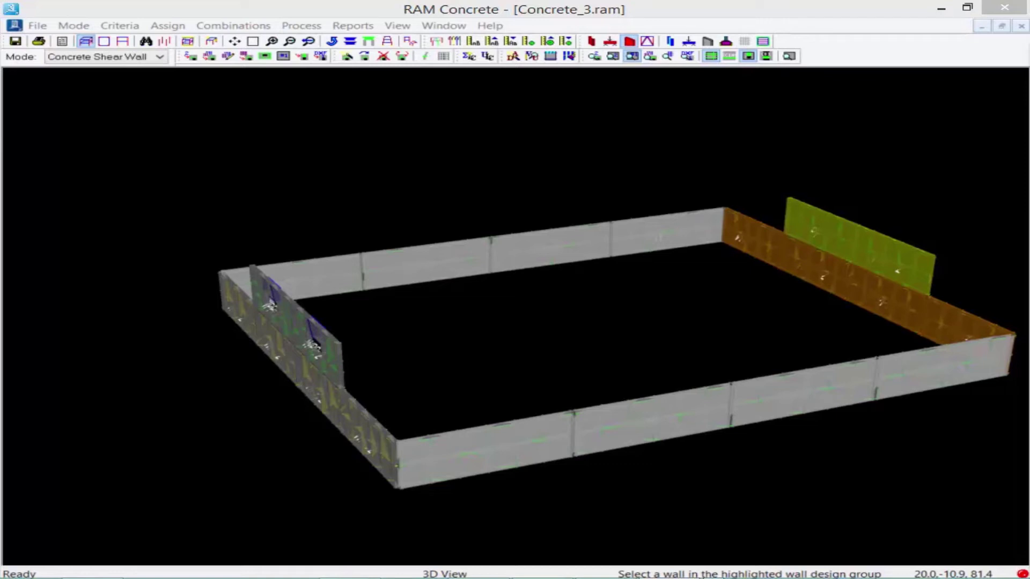
# Step: Open the manual reinforcement assignment for the upper wall panel with two openings, and move its dialog clear of the screen edge
pyautogui.click(169, 26)
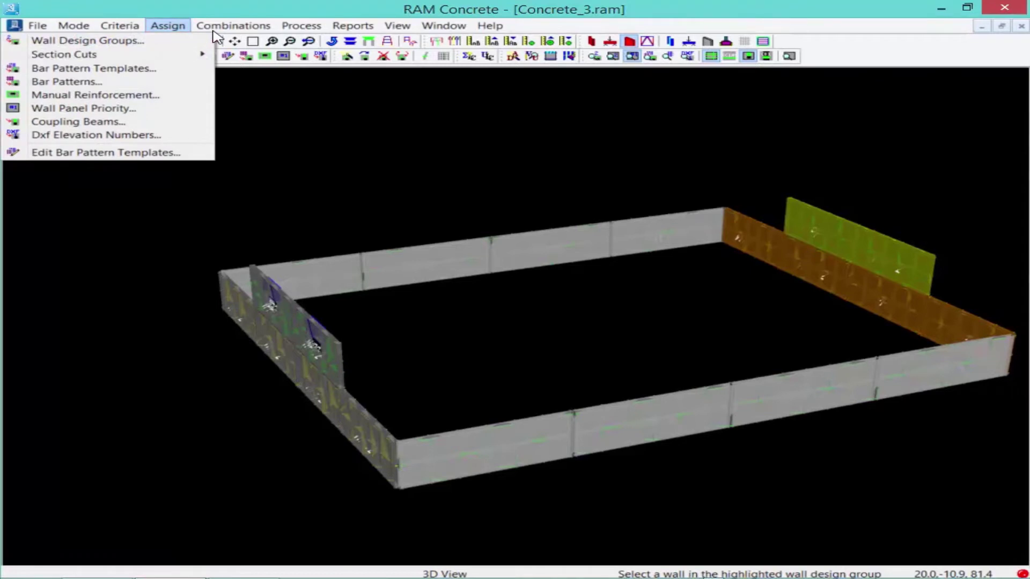
pyautogui.click(116, 99)
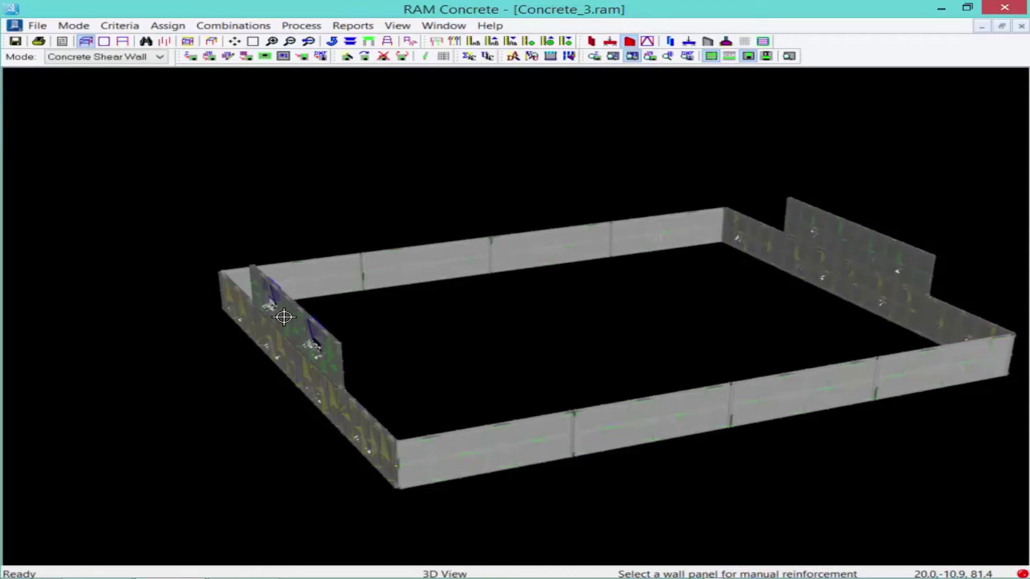
pyautogui.click(356, 396)
pyautogui.moveTo(362, 37); pyautogui.dragTo(747, 246)
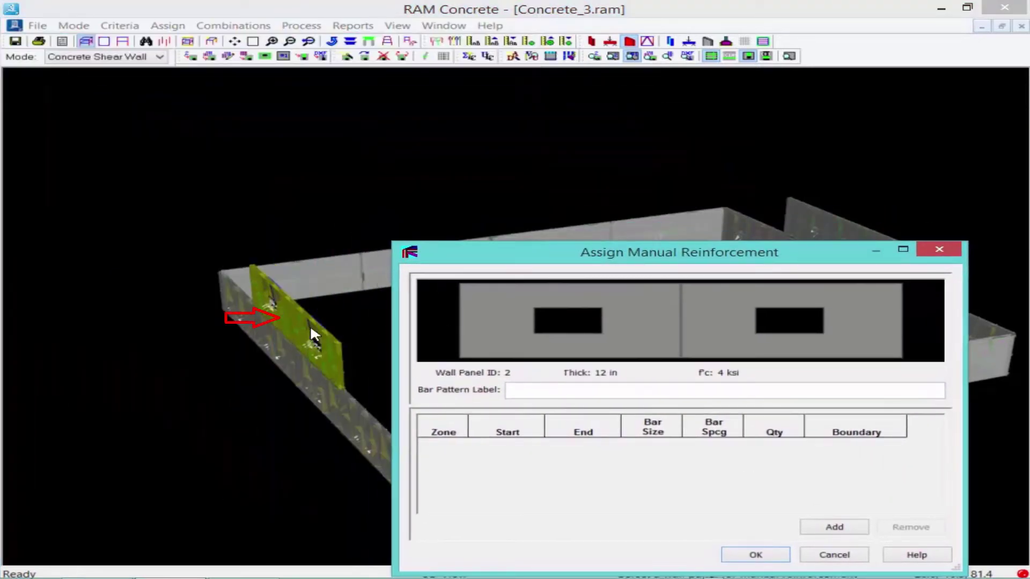
pyautogui.moveTo(574, 258); pyautogui.dragTo(386, 108)
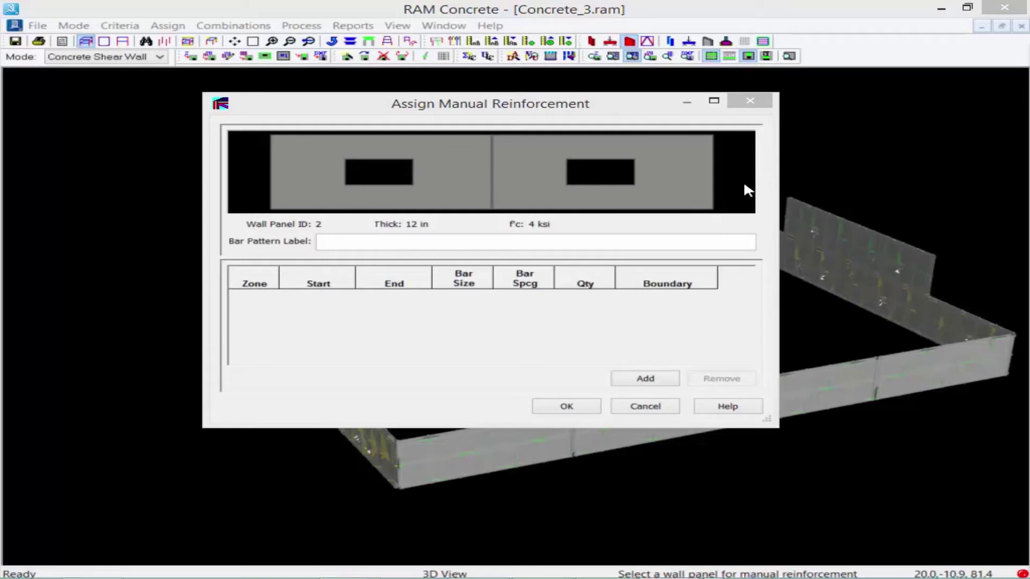
# Step: Add five vertical reinforcement zones to the wall panel and set the start of zone 2 to 4
pyautogui.click(659, 380)
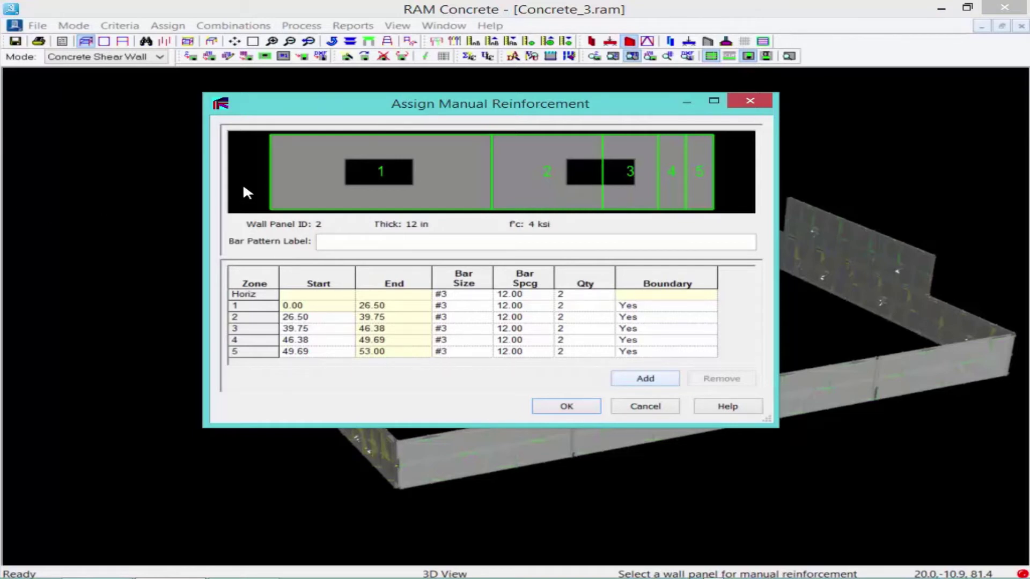
pyautogui.click(323, 318)
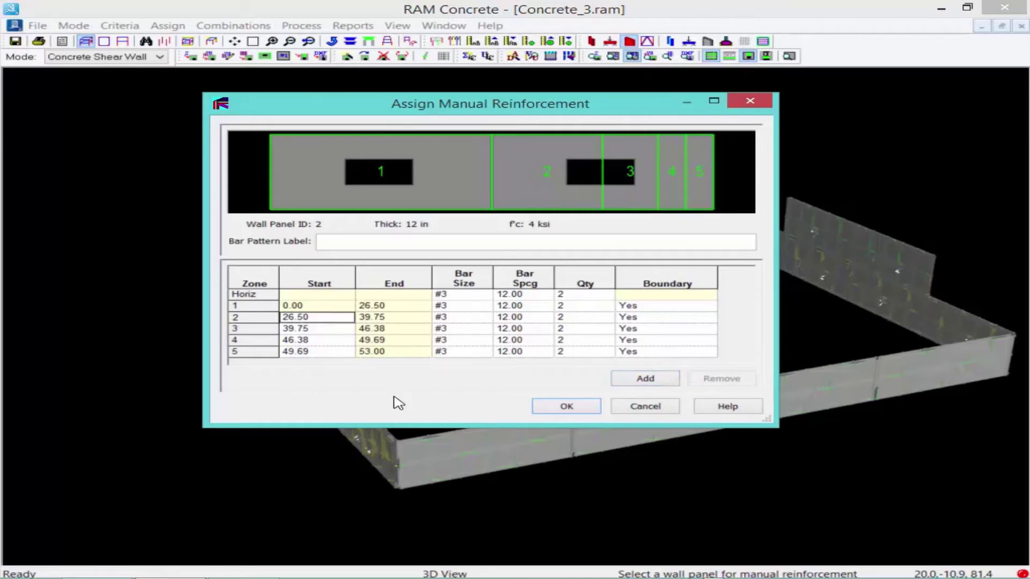
pyautogui.doubleClick(323, 317)
pyautogui.write('4')
pyautogui.click(312, 329)
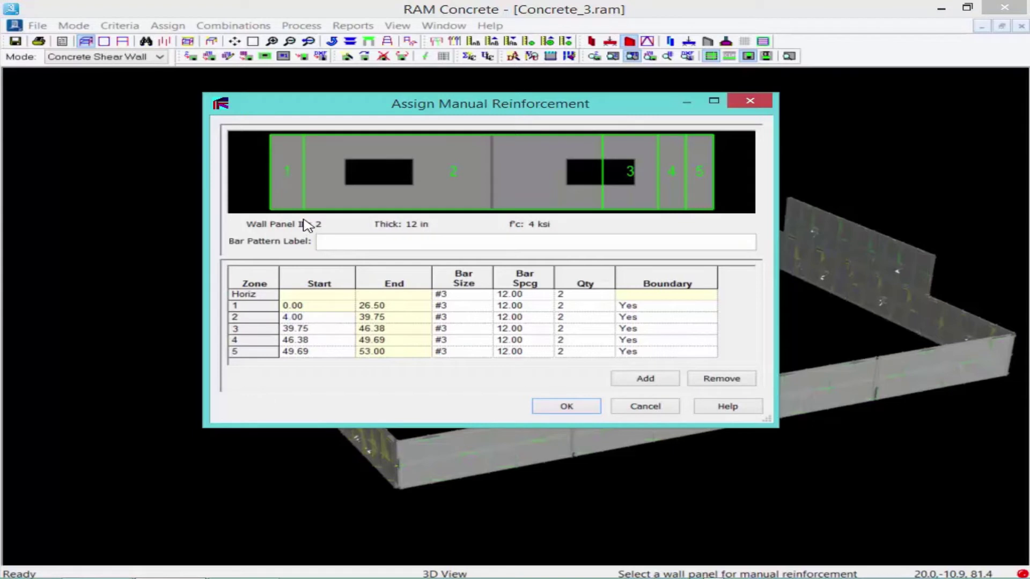
# Step: Set the start of zone 3 to 22 and the start of zone 4 to 30
pyautogui.doubleClick(320, 329)
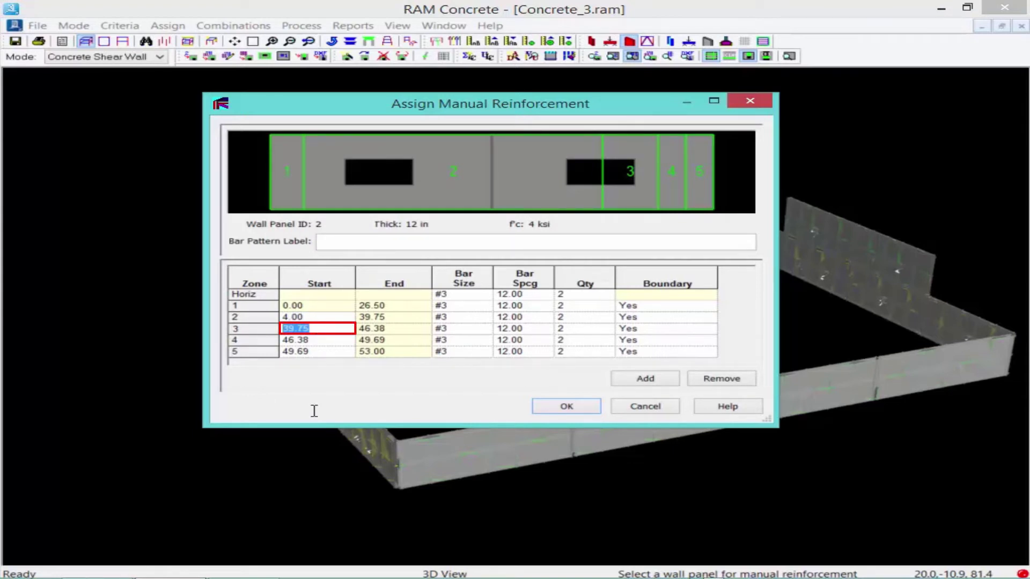
pyautogui.write('22')
pyautogui.click(316, 341)
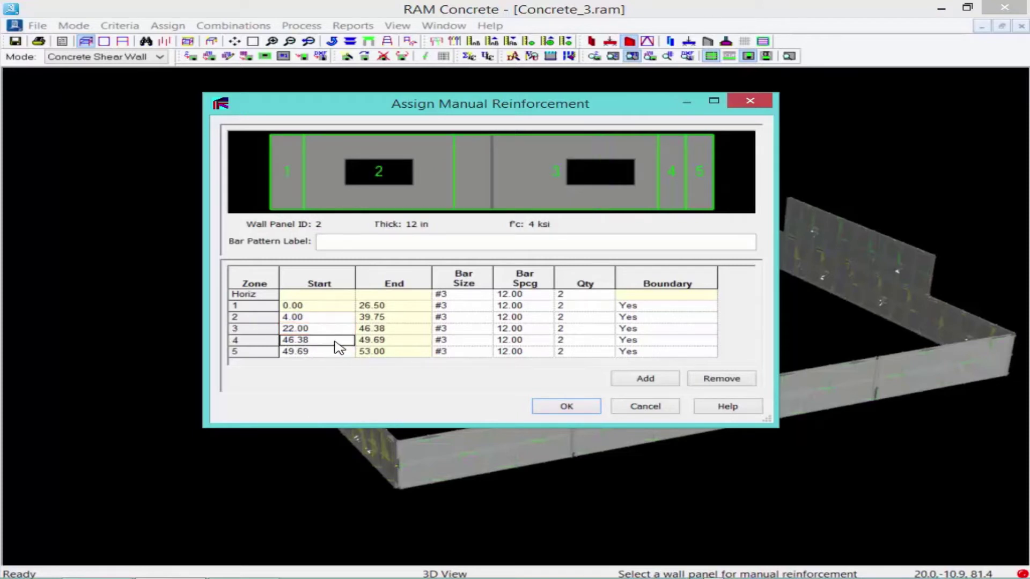
pyautogui.click(334, 341)
pyautogui.press('BackSpace')
pyautogui.press('BackSpace')
pyautogui.press('BackSpace')
pyautogui.press('BackSpace')
pyautogui.press('BackSpace')
pyautogui.write('30')
pyautogui.press('Return')
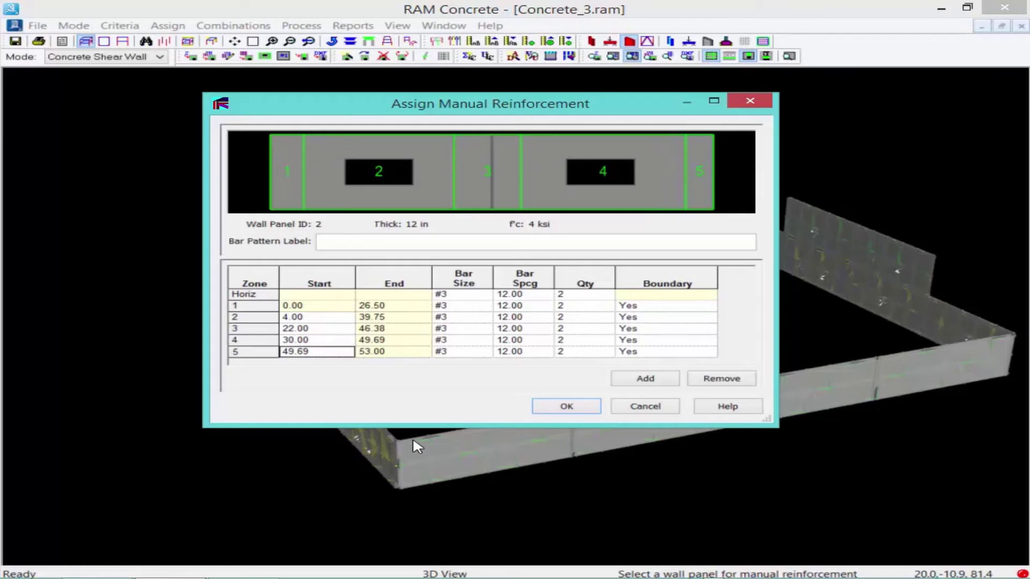
# Step: Set the start of zone 5 to 48
pyautogui.press('F2')
pyautogui.press('BackSpace')
pyautogui.press('BackSpace')
pyautogui.press('BackSpace')
pyautogui.press('BackSpace')
pyautogui.press('BackSpace')
pyautogui.write('48')
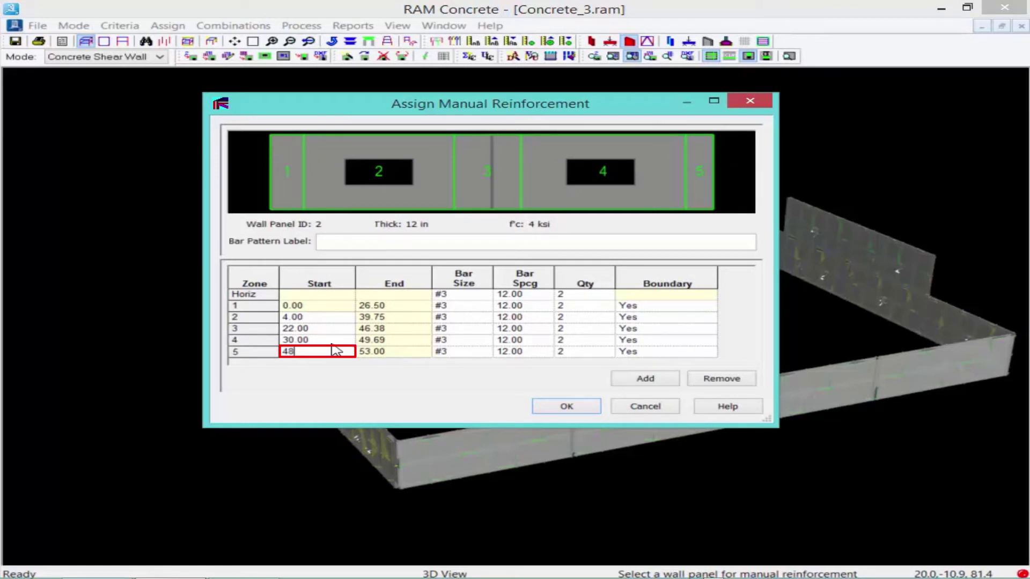
pyautogui.press('Up')
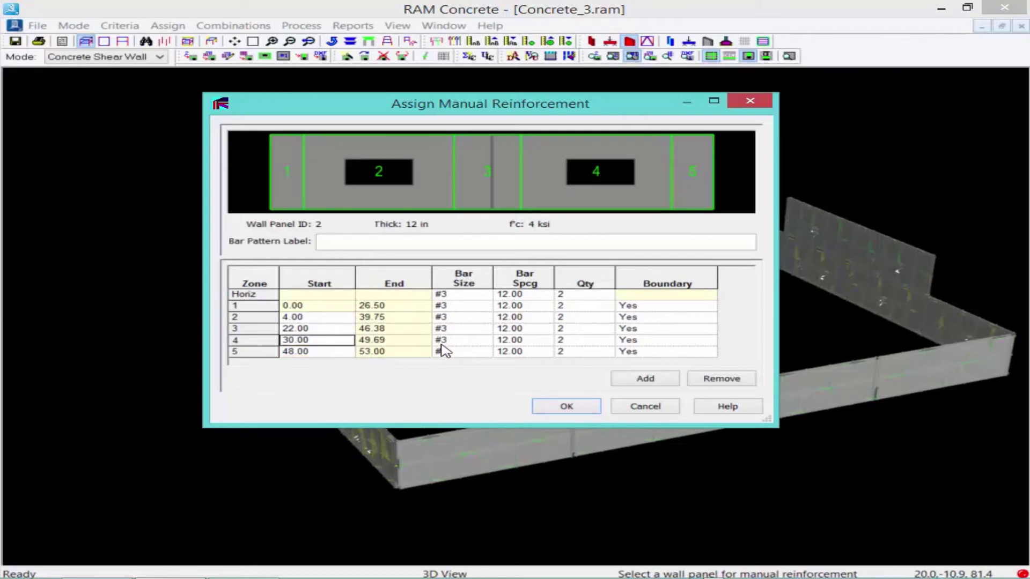
# Step: Set the horizontal reinforcement's bar size to #5
pyautogui.click(482, 295)
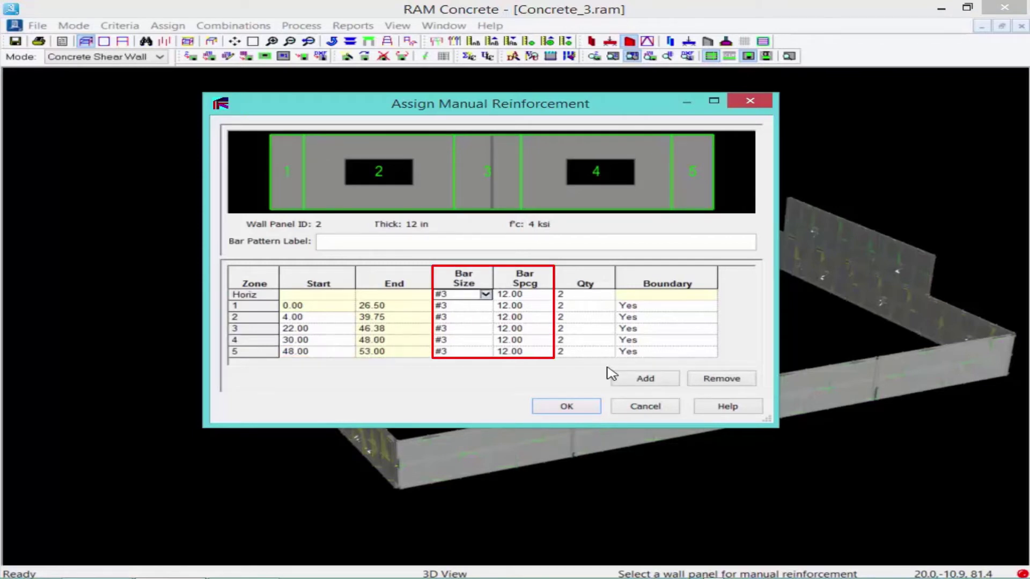
pyautogui.press('F4')
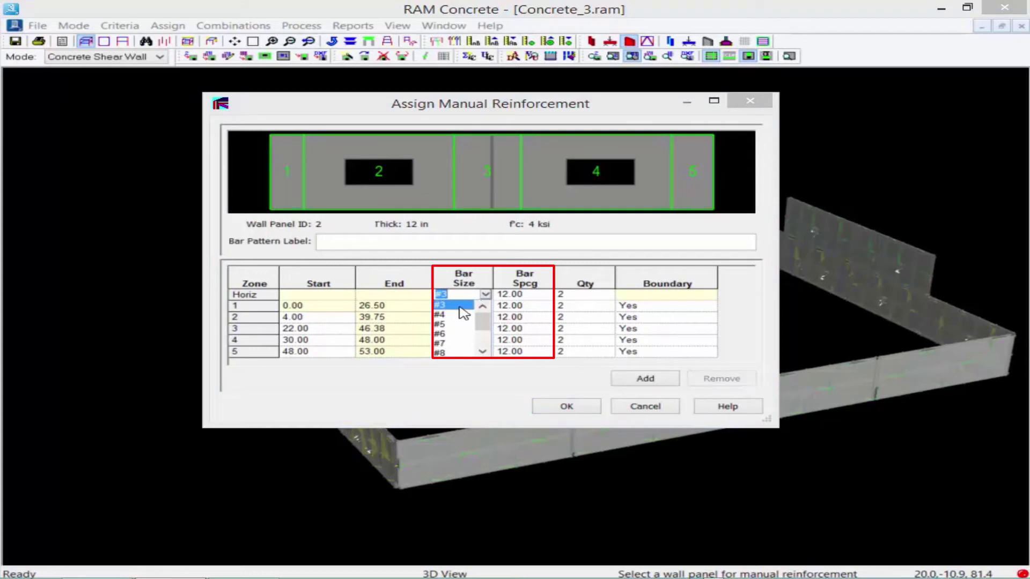
pyautogui.click(448, 324)
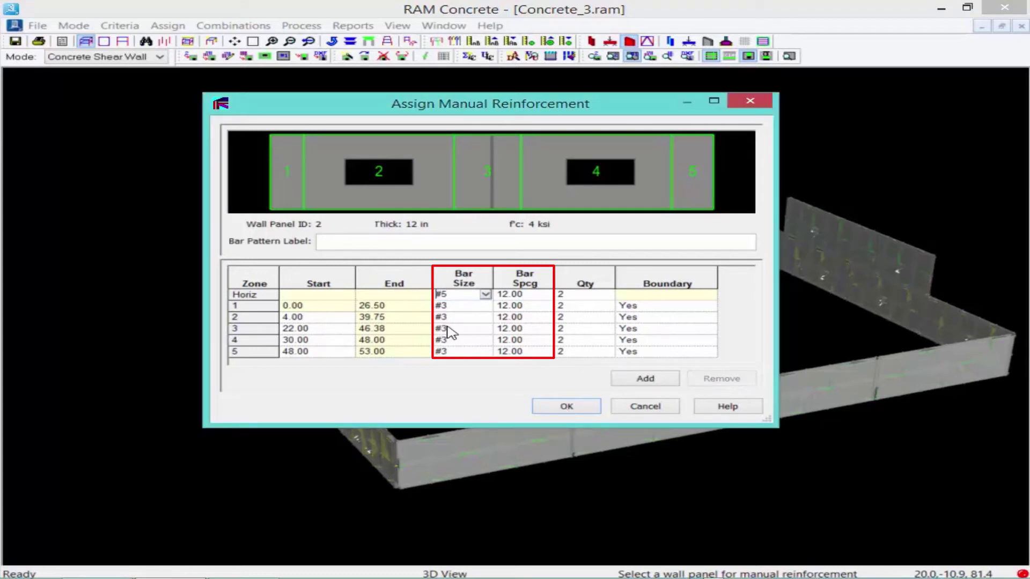
pyautogui.click(547, 296)
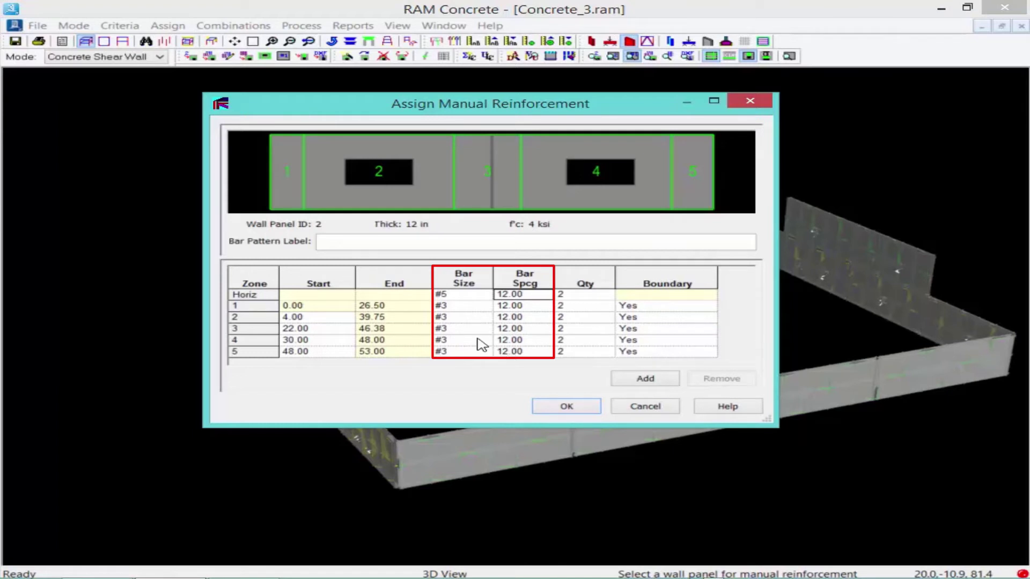
# Step: Set the vertical bar size of zones 1 and 2 to #7
pyautogui.click(483, 306)
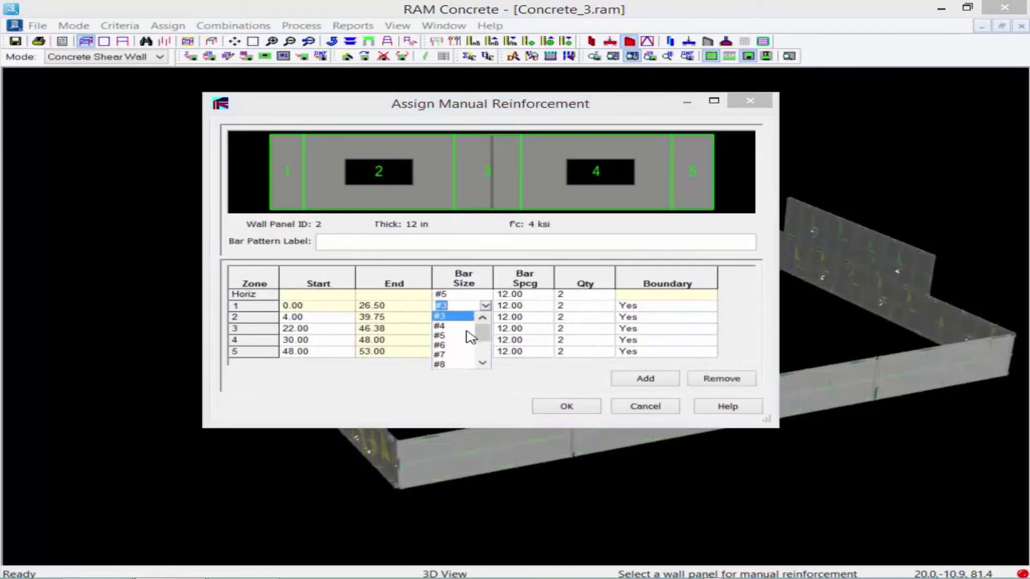
pyautogui.click(450, 349)
pyautogui.click(475, 317)
pyautogui.click(485, 317)
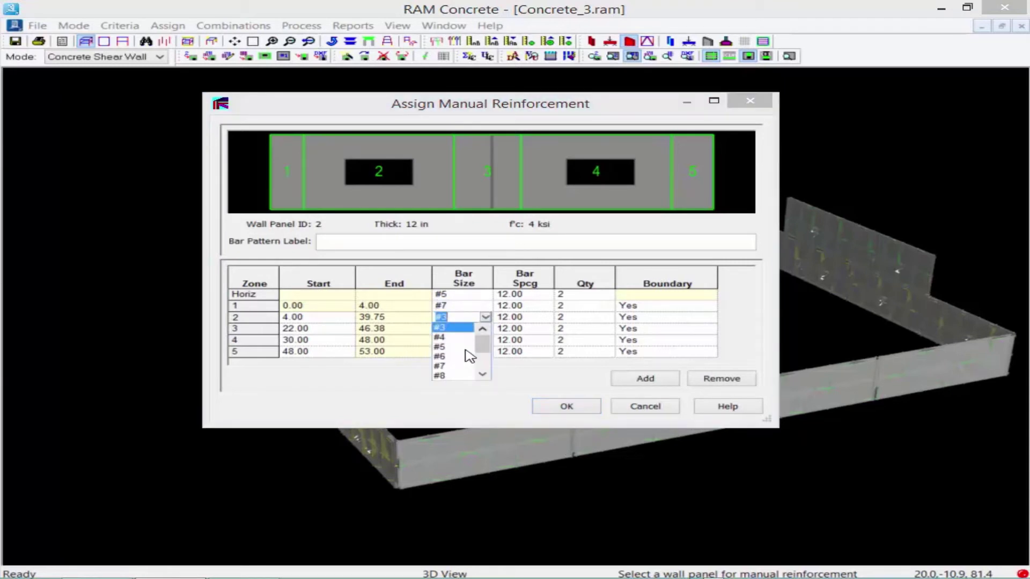
pyautogui.click(459, 363)
# Step: Set the vertical bar size of zones 3 and 4 to #7
pyautogui.click(482, 329)
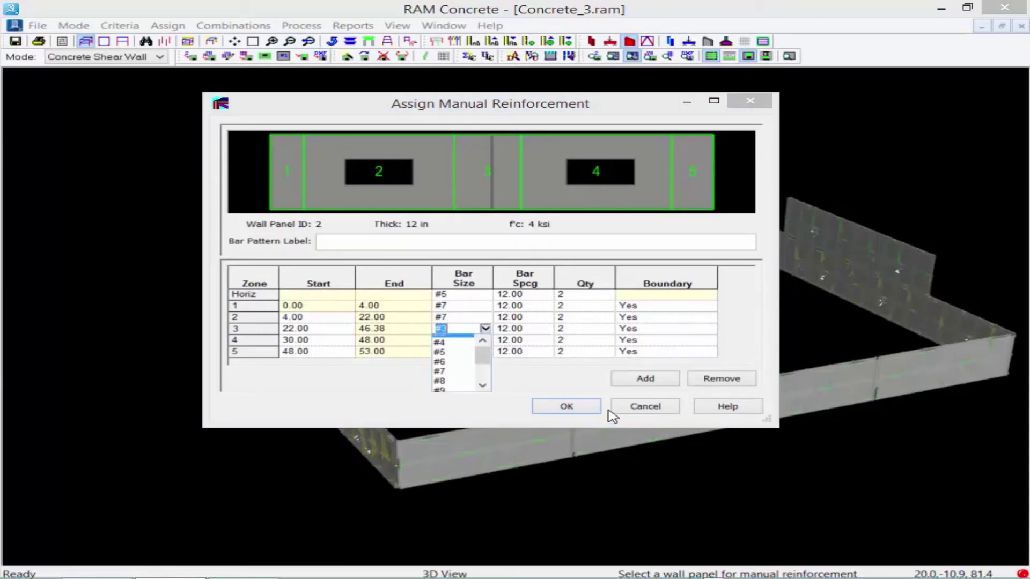
pyautogui.click(458, 365)
pyautogui.click(467, 340)
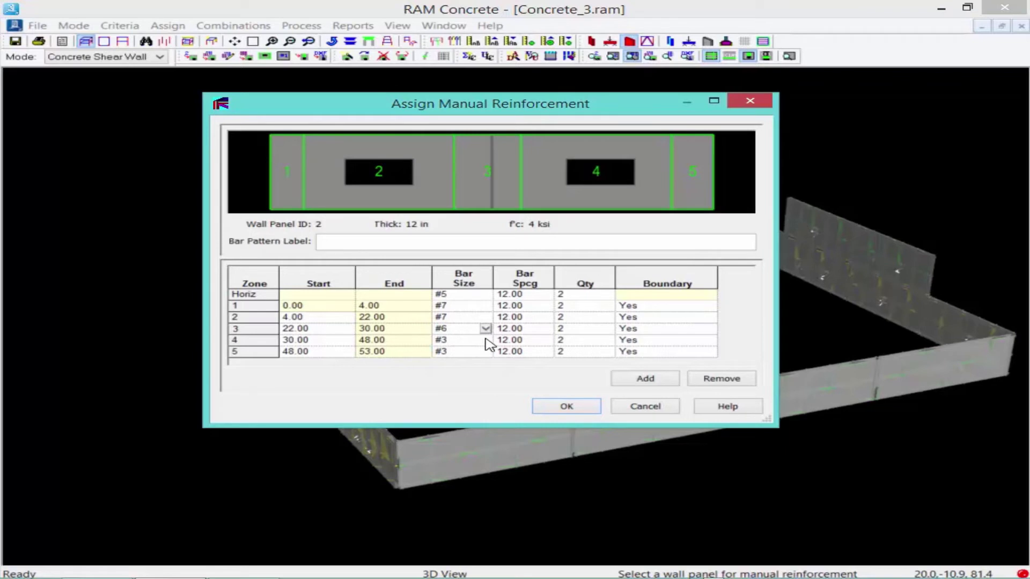
pyautogui.click(485, 340)
pyautogui.click(452, 388)
pyautogui.click(485, 328)
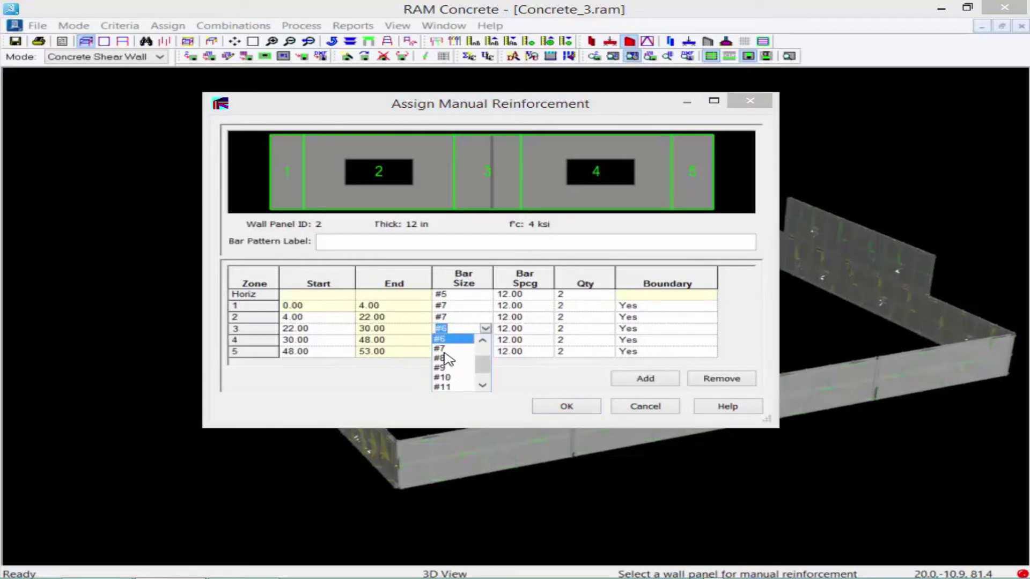
pyautogui.click(445, 349)
# Step: Set the vertical bar size of zone 5 to #7
pyautogui.click(472, 352)
pyautogui.click(486, 351)
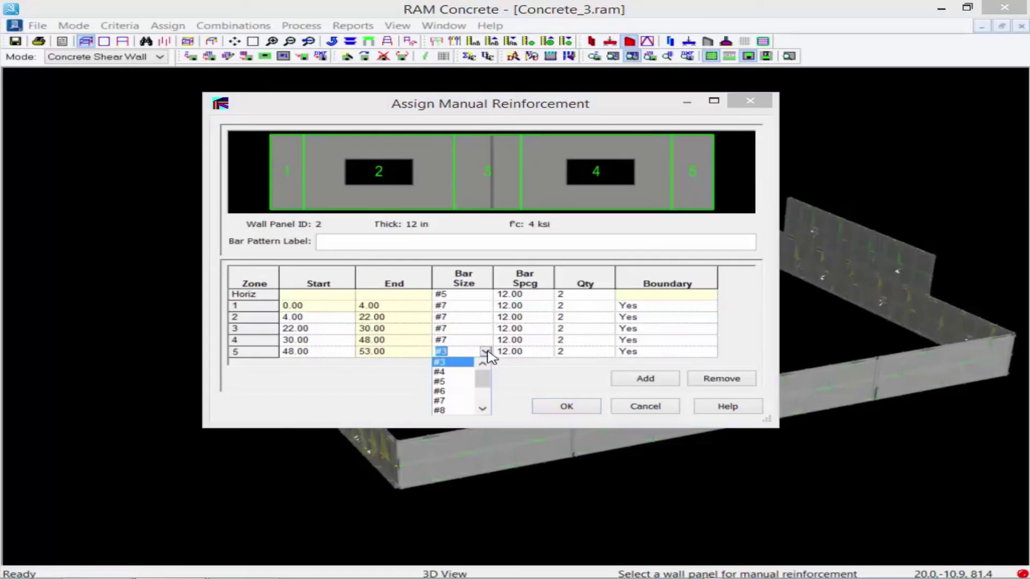
pyautogui.click(453, 400)
# Step: Set the vertical bar spacing of all five zones to 6
pyautogui.click(527, 309)
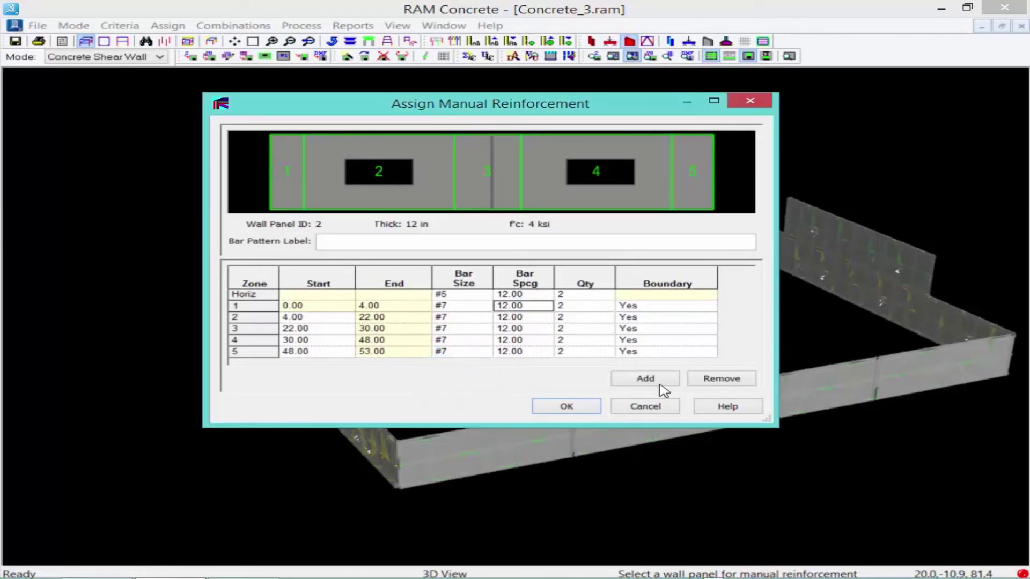
pyautogui.click(532, 306)
pyautogui.write('6')
pyautogui.press('Down')
pyautogui.write('6')
pyautogui.press('Down')
pyautogui.write('6')
pyautogui.press('Down')
pyautogui.write('6')
pyautogui.press('Down')
pyautogui.write('6')
pyautogui.press('Up')
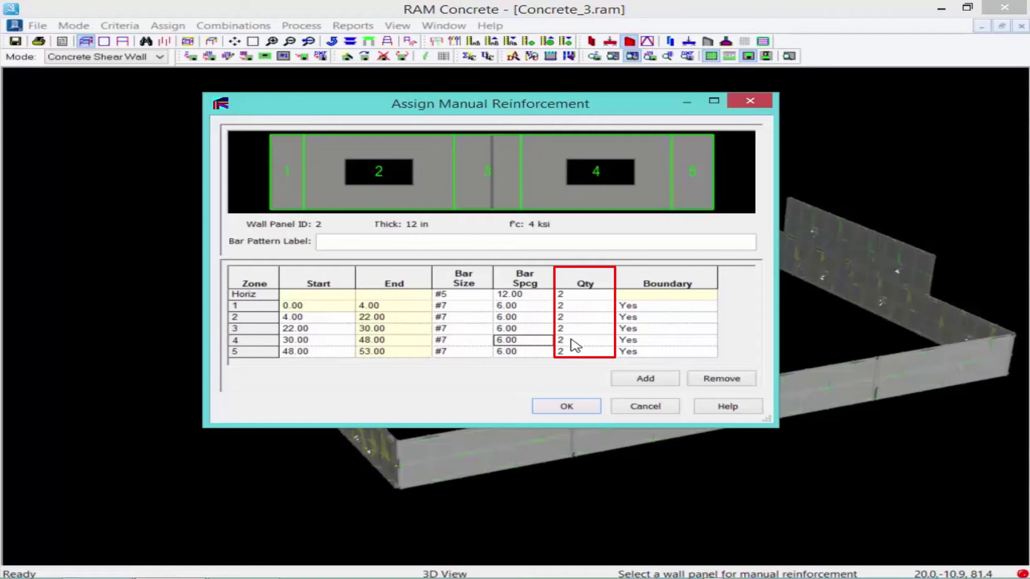
# Step: Check zone 1's boundary options, keep Yes, and accept the manual reinforcement for the wall panel with openings
pyautogui.click(691, 310)
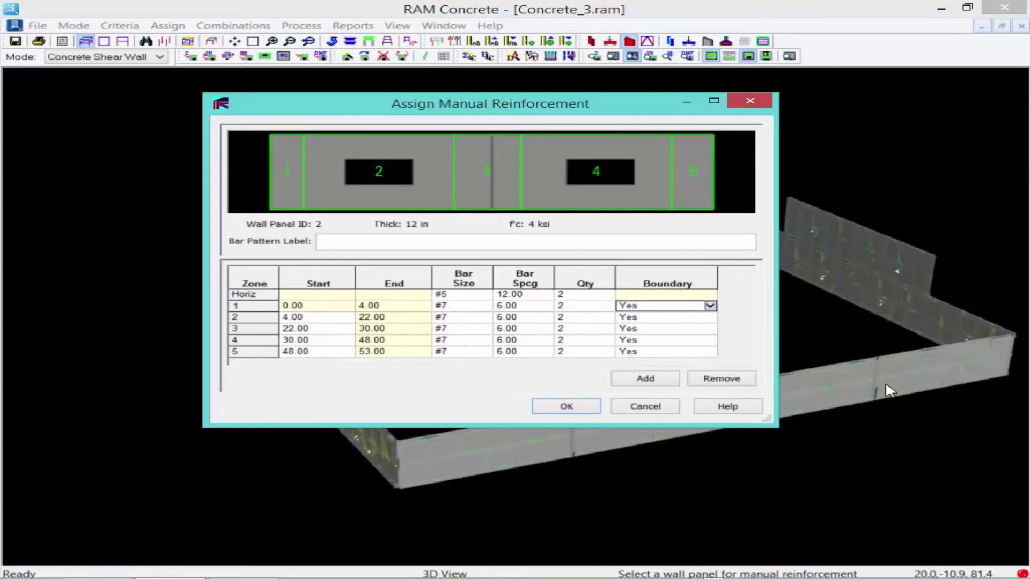
pyautogui.hotkey('alt', 'Down')
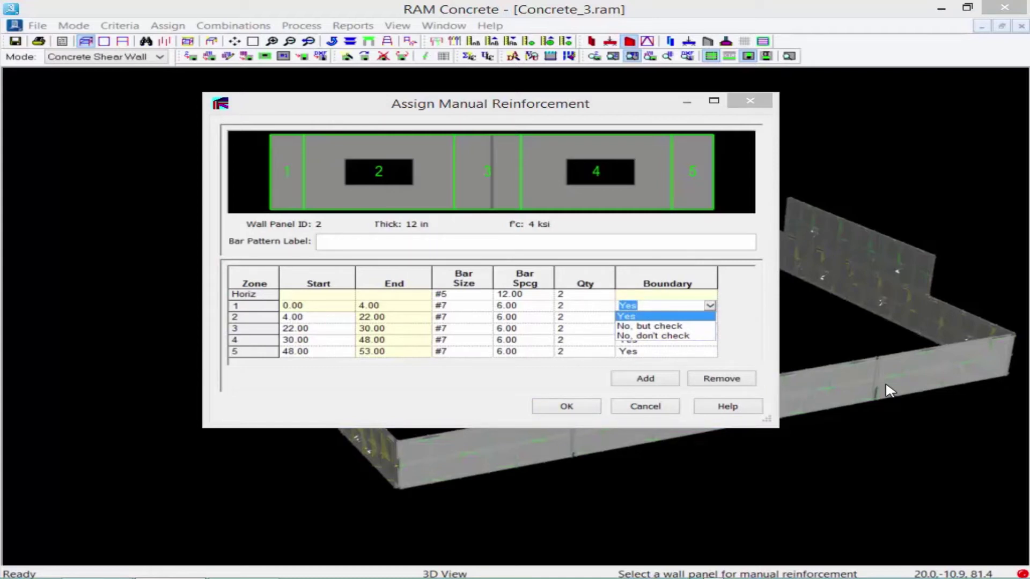
pyautogui.click(886, 391)
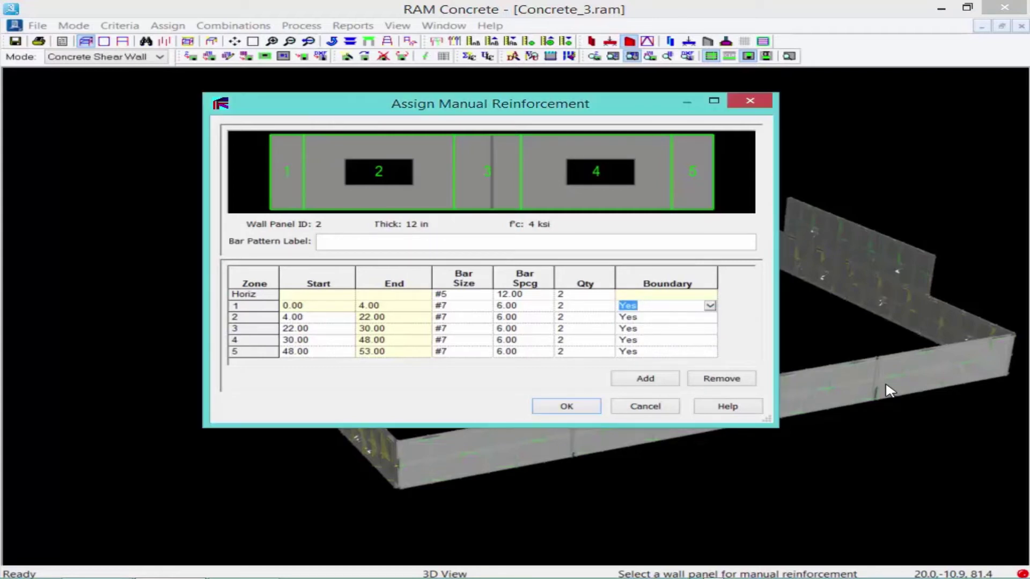
pyautogui.click(563, 408)
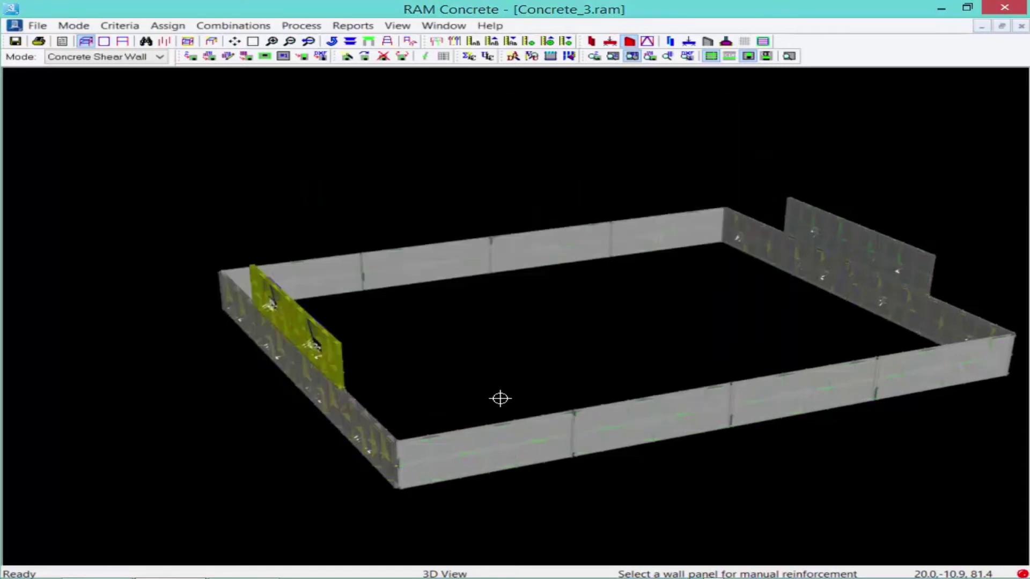
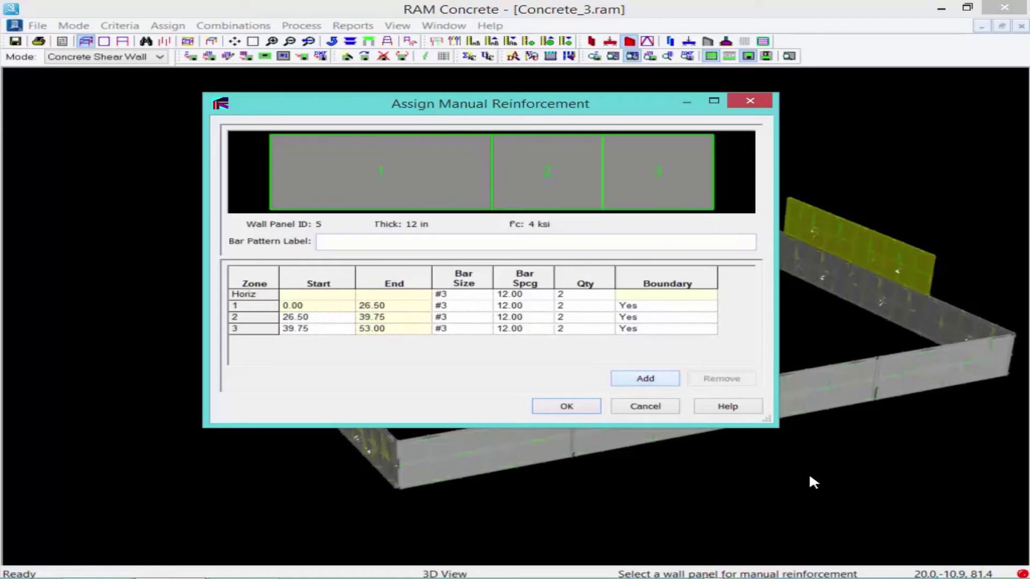
# Step: Add reinforcement zones to the opposite upper wall panel until there are five, and set the start of zone 2 to 4
pyautogui.press('Return')
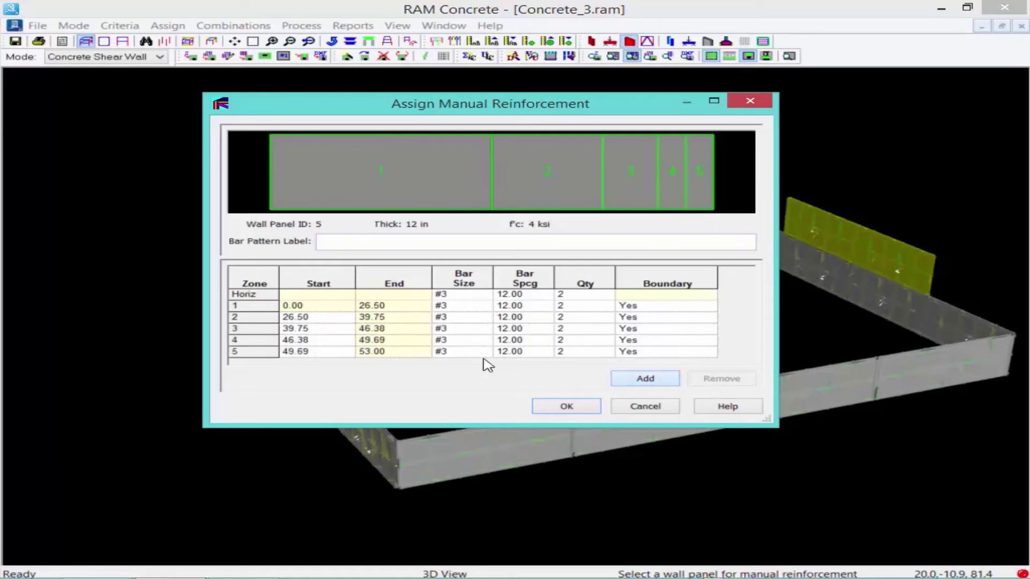
pyautogui.click(330, 317)
pyautogui.write('4')
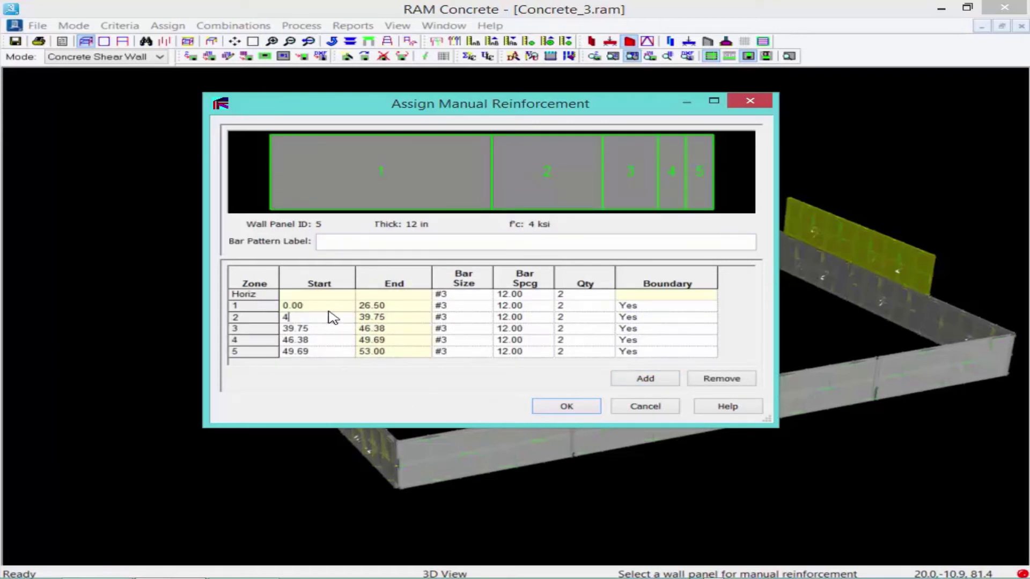
pyautogui.press('Return')
# Step: Set the starts of zones 3, 4 and 5 to 22, 30 and 48
pyautogui.write('22')
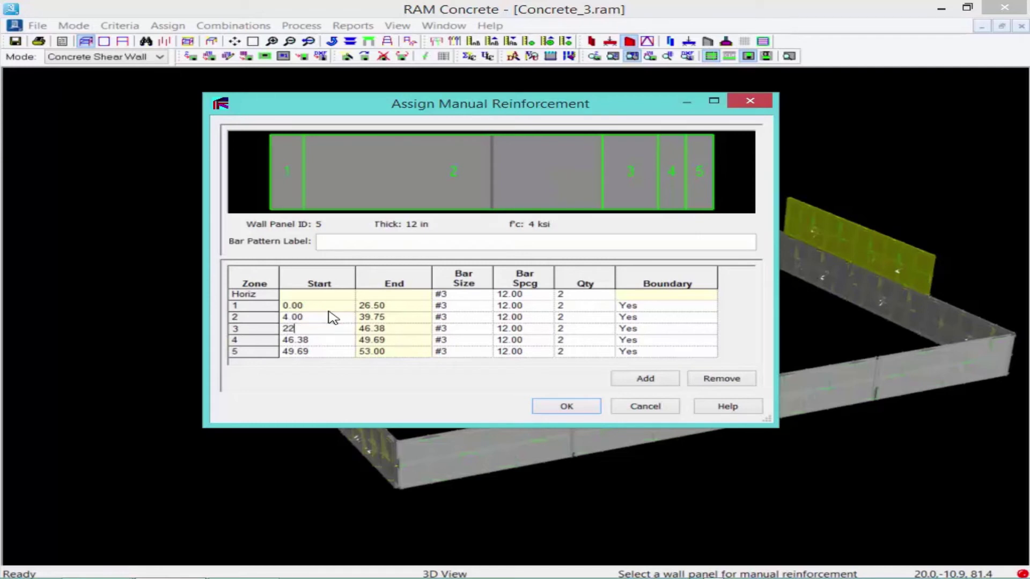
pyautogui.press('Return')
pyautogui.write('30')
pyautogui.press('Return')
pyautogui.write('48')
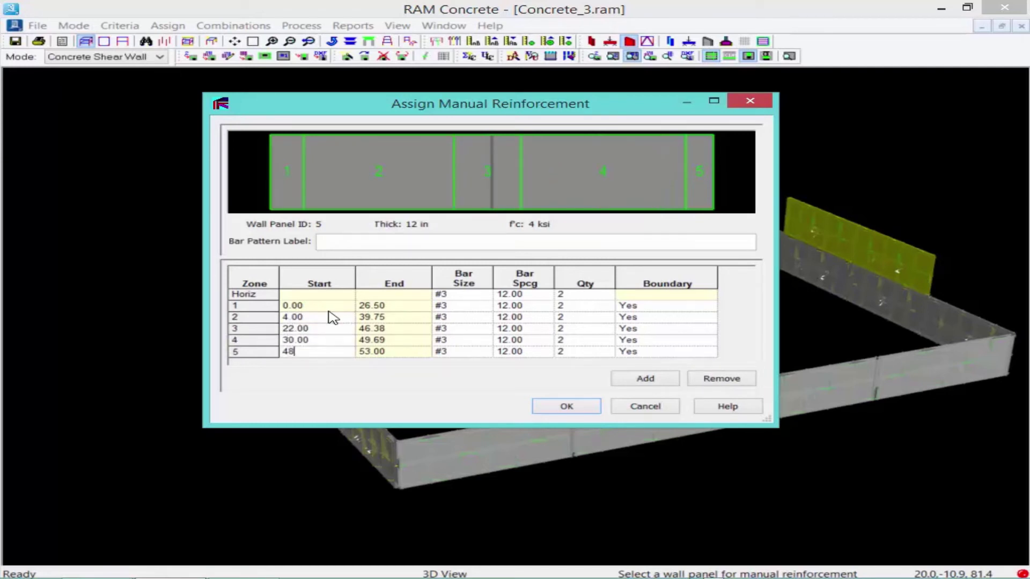
pyautogui.press('Return')
# Step: Set the horizontal reinforcement's bar size to #5 and zone 1's vertical bar size to #7
pyautogui.click(472, 293)
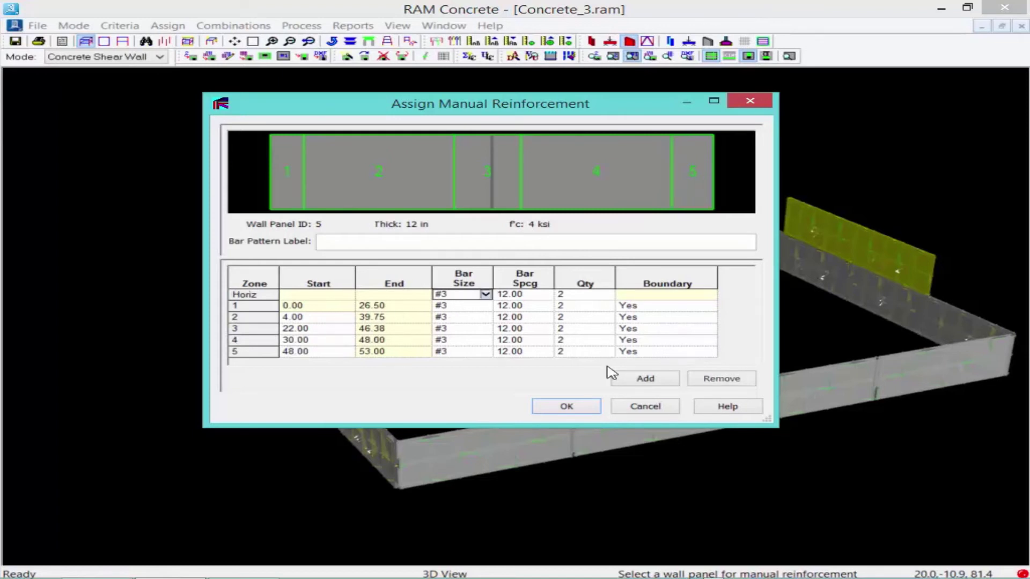
pyautogui.click(485, 295)
pyautogui.click(459, 324)
pyautogui.click(461, 306)
pyautogui.click(484, 306)
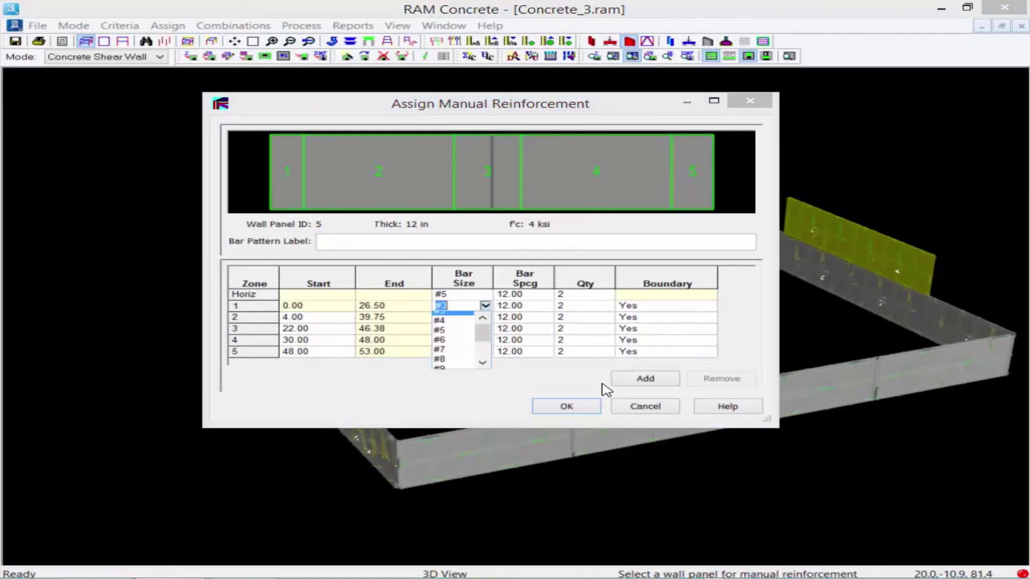
pyautogui.click(453, 355)
# Step: Set the vertical bar size of zones 2 and 3 to #7
pyautogui.click(461, 317)
pyautogui.click(485, 317)
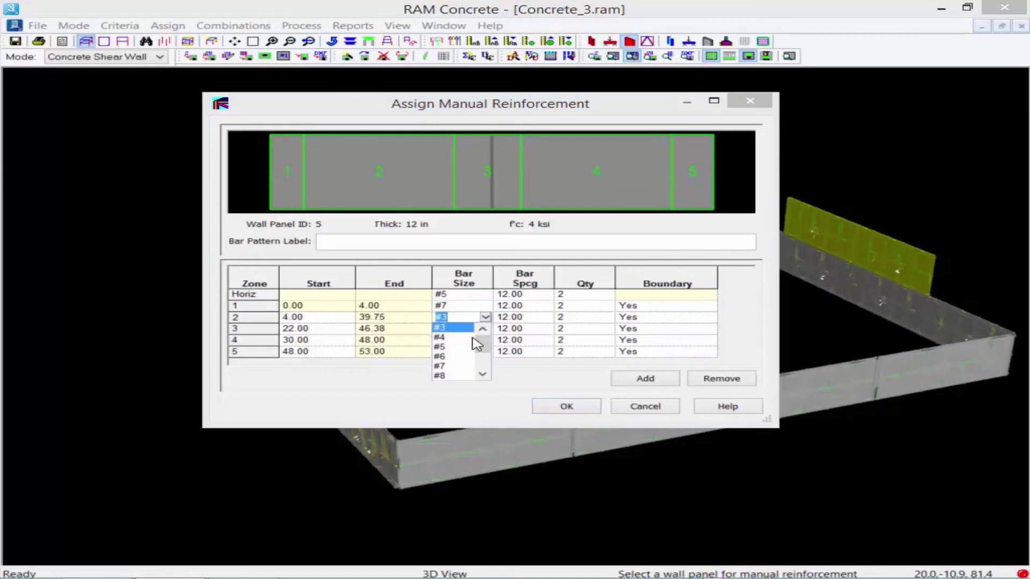
pyautogui.click(464, 367)
pyautogui.click(485, 328)
pyautogui.click(486, 328)
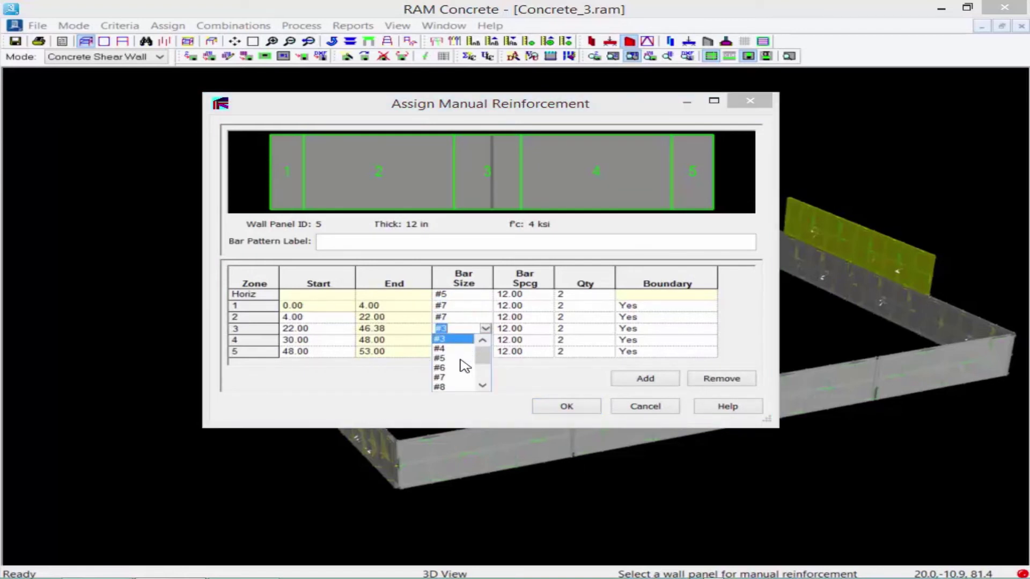
pyautogui.click(456, 379)
# Step: Set the vertical bar size of zones 4 and 5 to #7
pyautogui.click(461, 339)
pyautogui.click(486, 339)
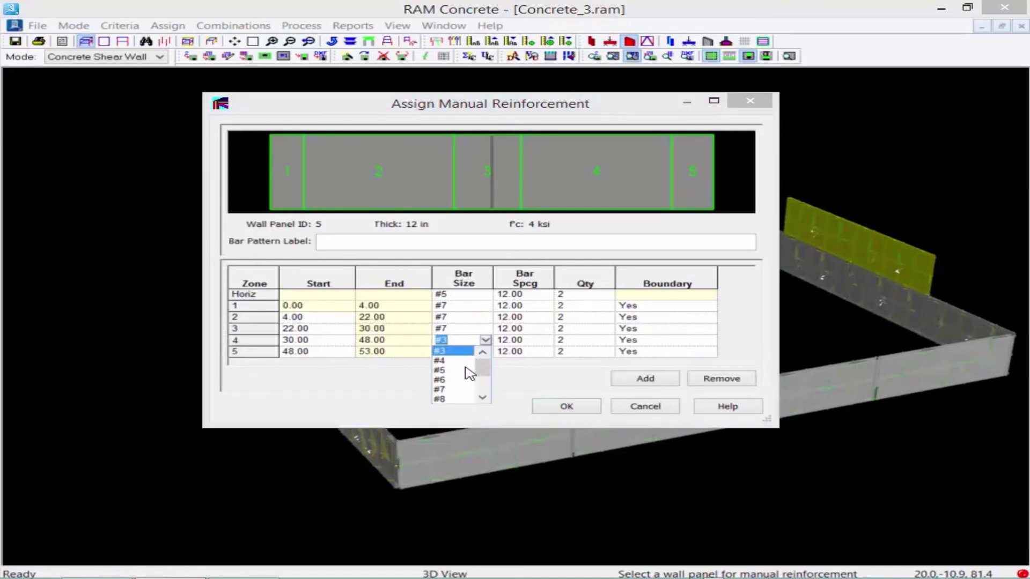
pyautogui.click(461, 390)
pyautogui.click(485, 352)
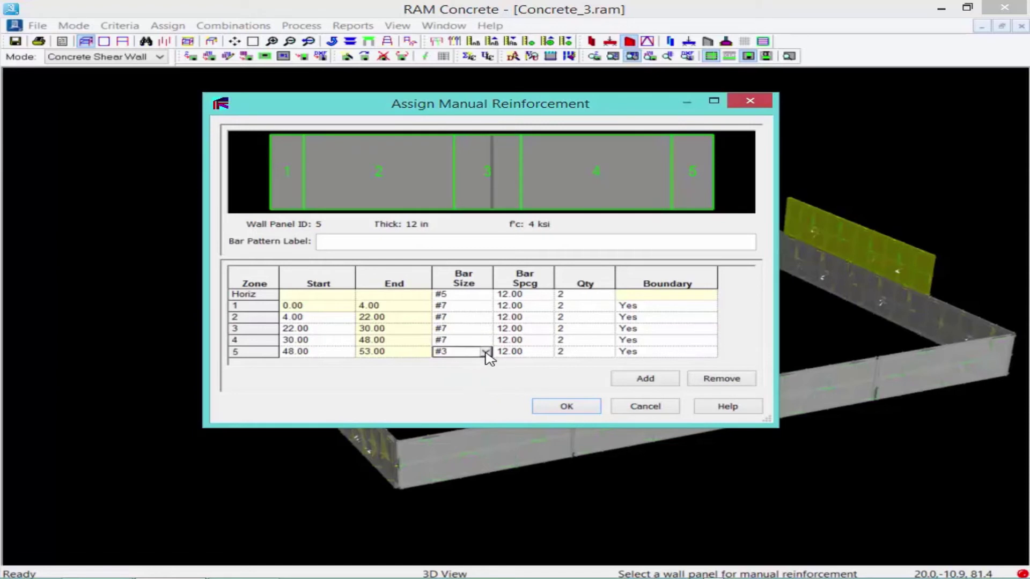
pyautogui.click(485, 352)
pyautogui.click(452, 401)
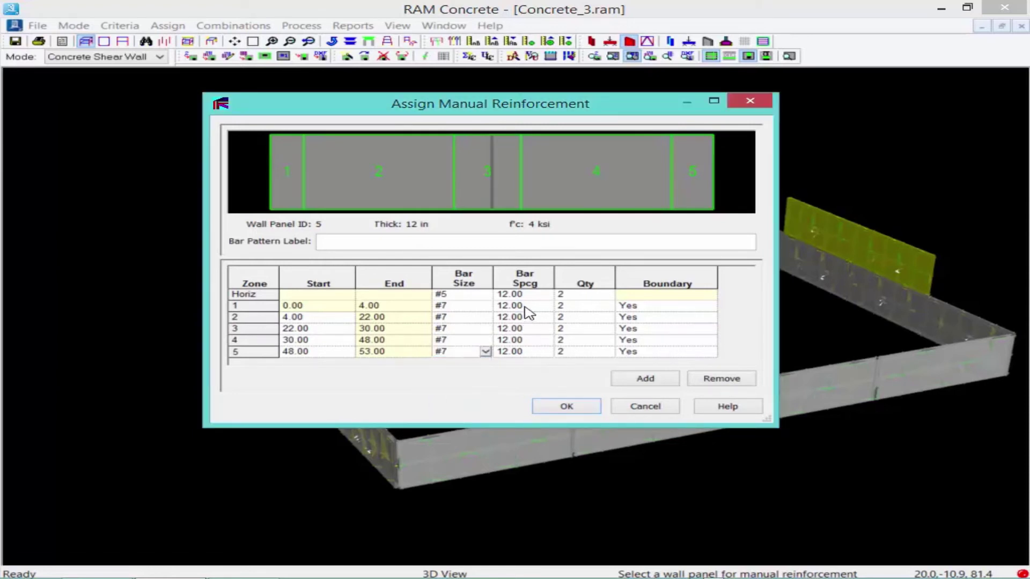
# Step: Set the vertical bar spacing of all five zones to 6 and accept the solid upper panel's manual reinforcement
pyautogui.click(486, 305)
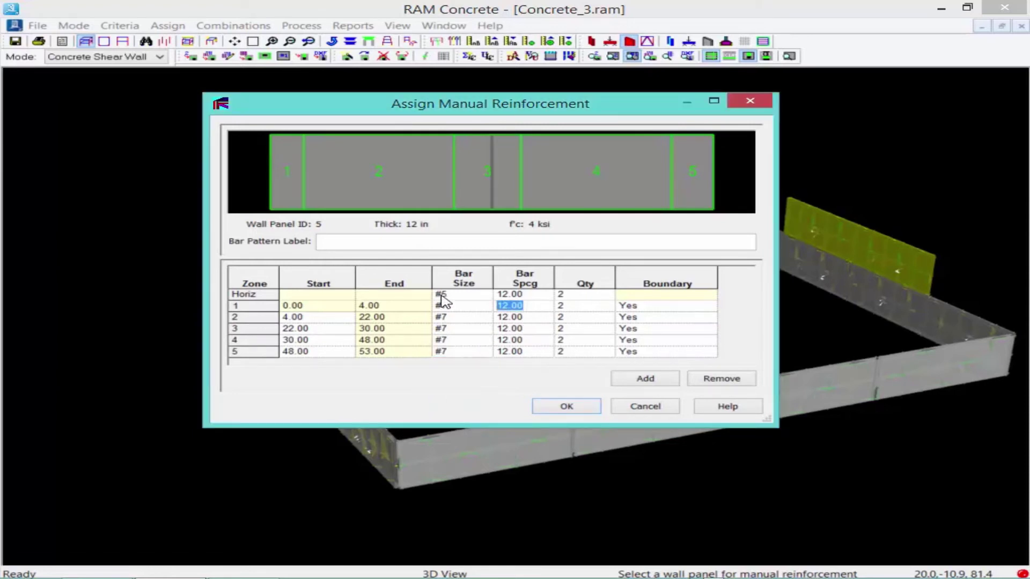
pyautogui.write('6 6 6 6 6')
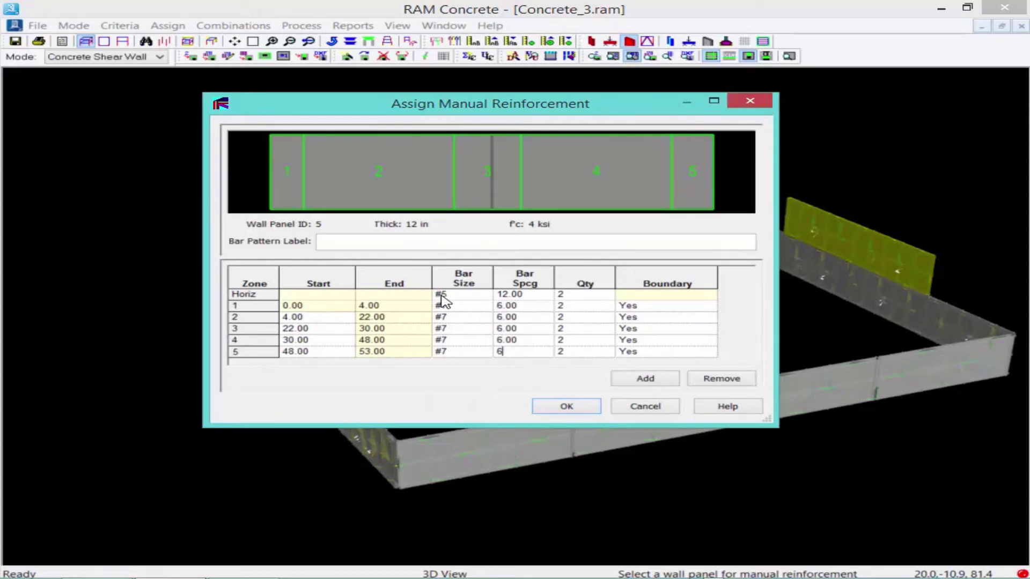
pyautogui.press('Up')
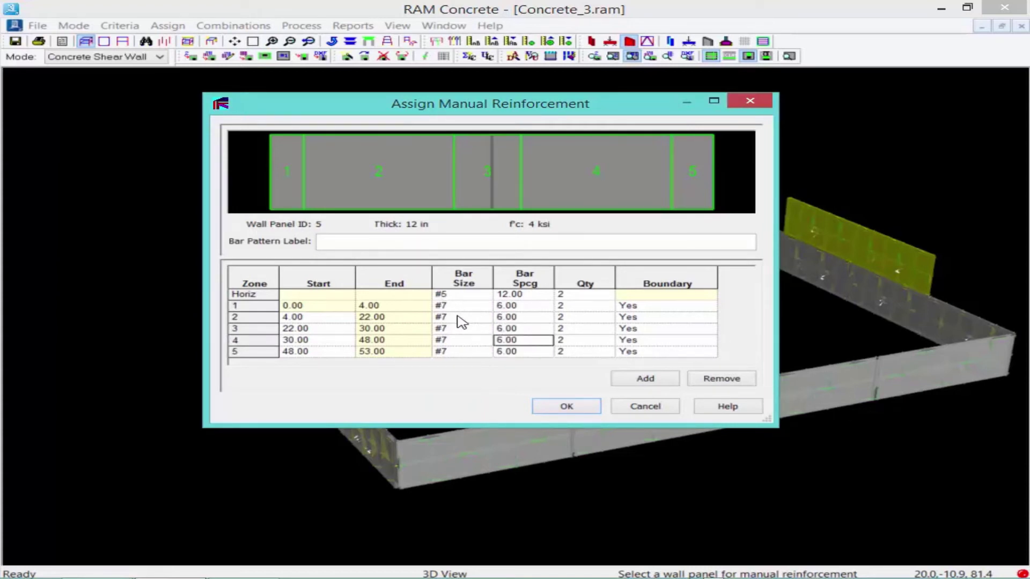
pyautogui.click(566, 407)
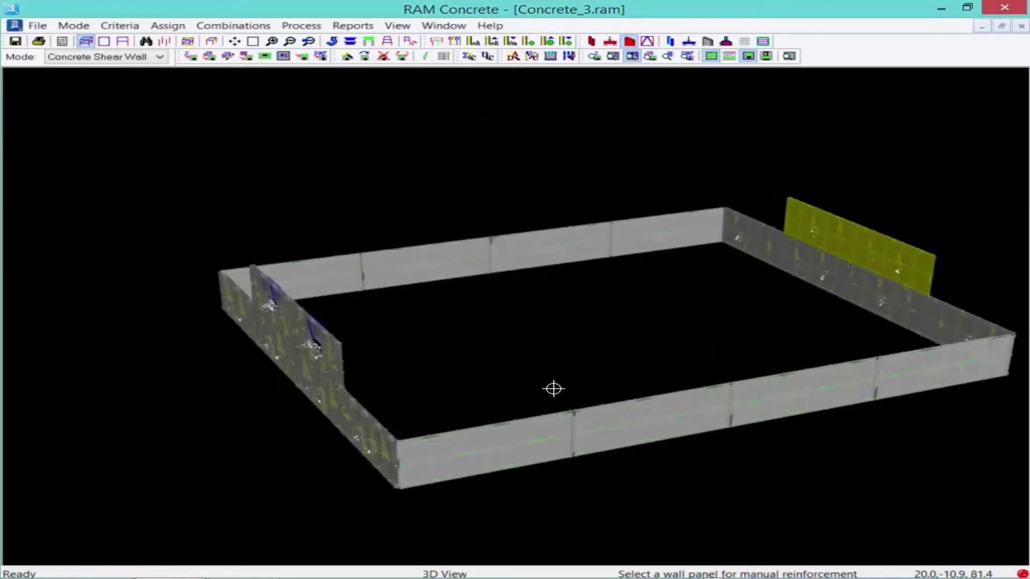
pyautogui.press('Escape')
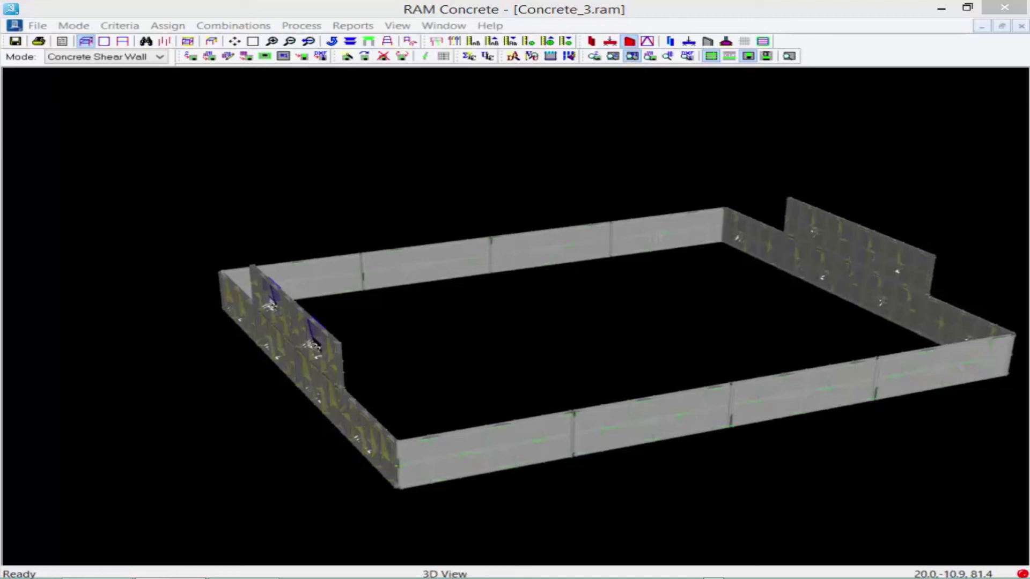
# Step: Run the design of all wall groups and dismiss the design log once it completes
pyautogui.click(302, 25)
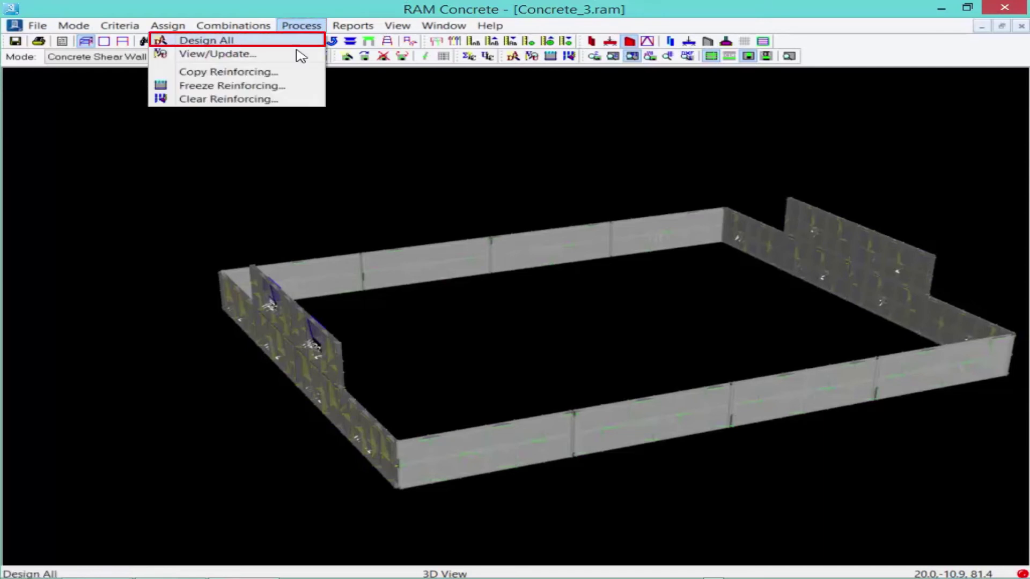
pyautogui.click(295, 45)
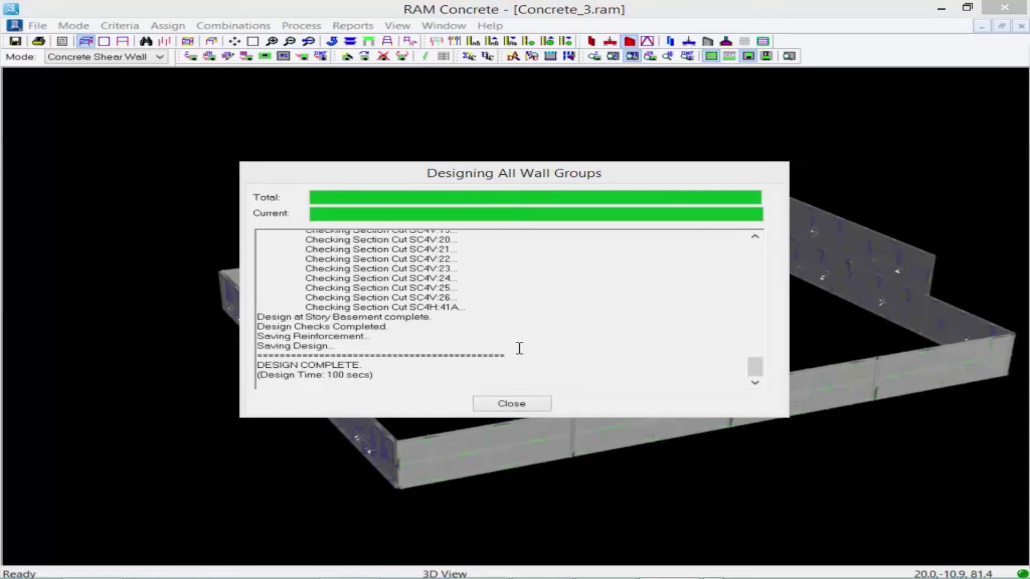
pyautogui.click(504, 406)
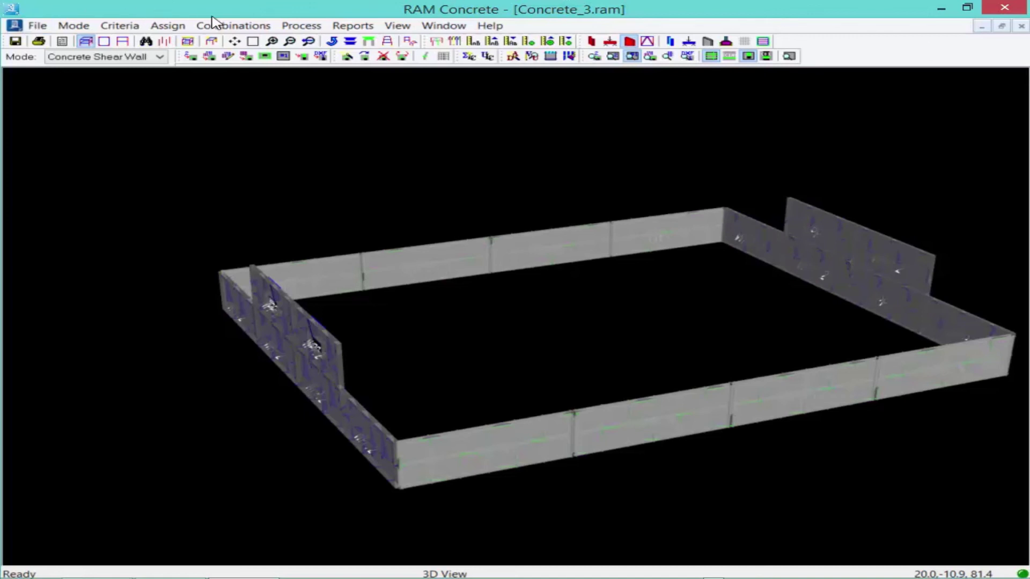
# Step: Open View/Update for the wall design group that contains the panel with openings
pyautogui.click(293, 26)
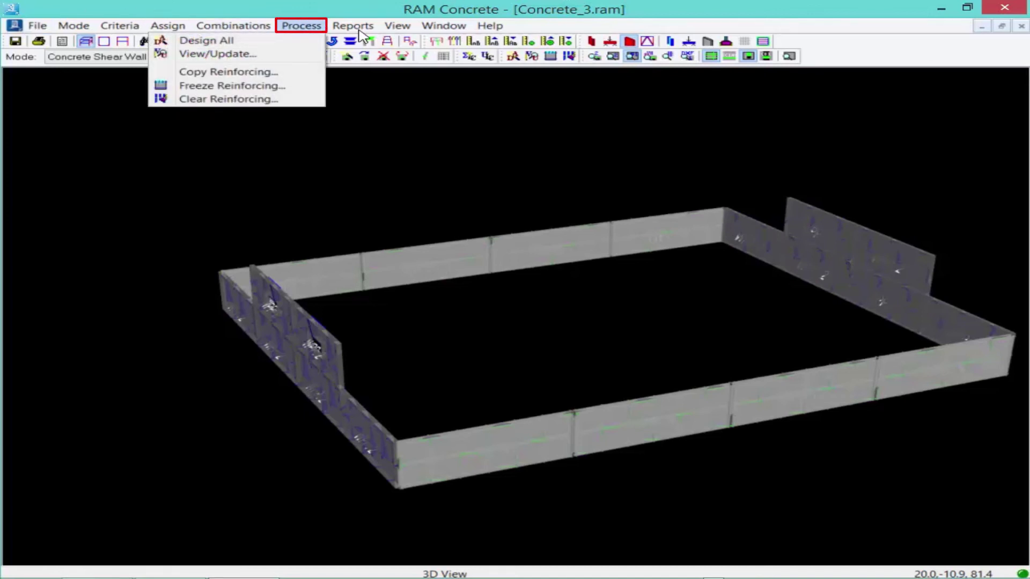
pyautogui.click(219, 54)
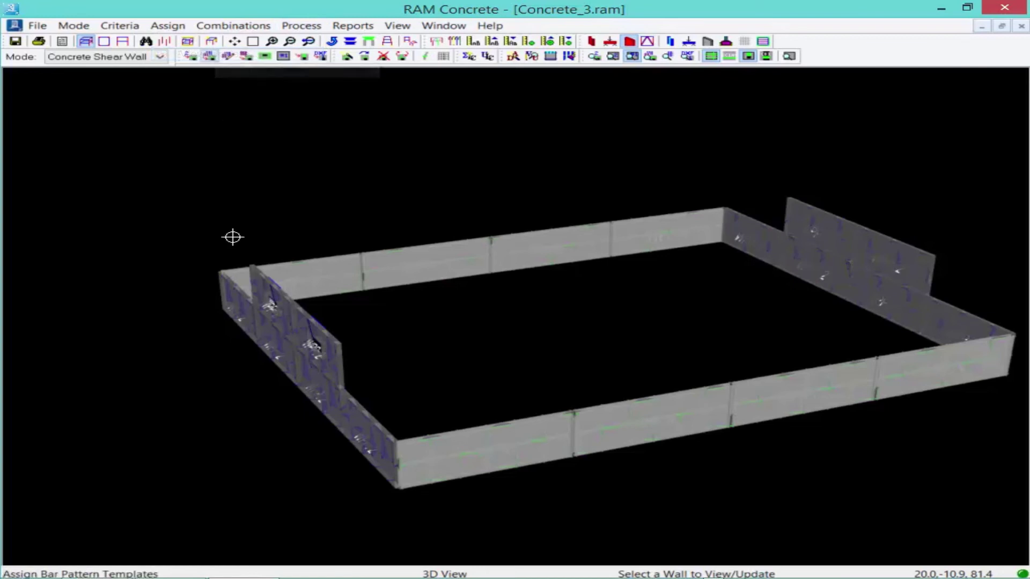
pyautogui.click(343, 429)
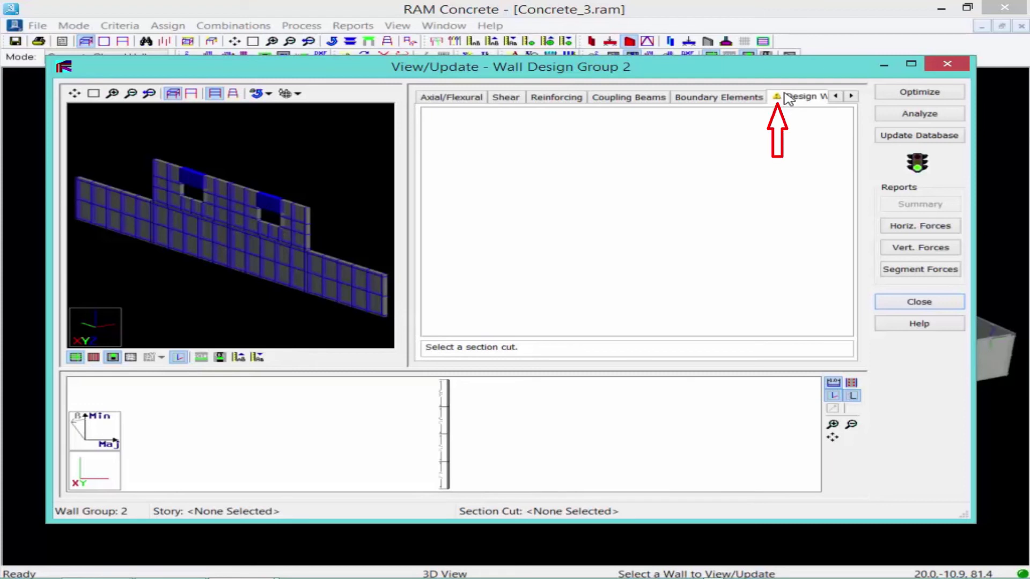
# Step: Select the second-floor section cut between the two openings and review its design warnings and boundary element tie/link design
pyautogui.click(210, 201)
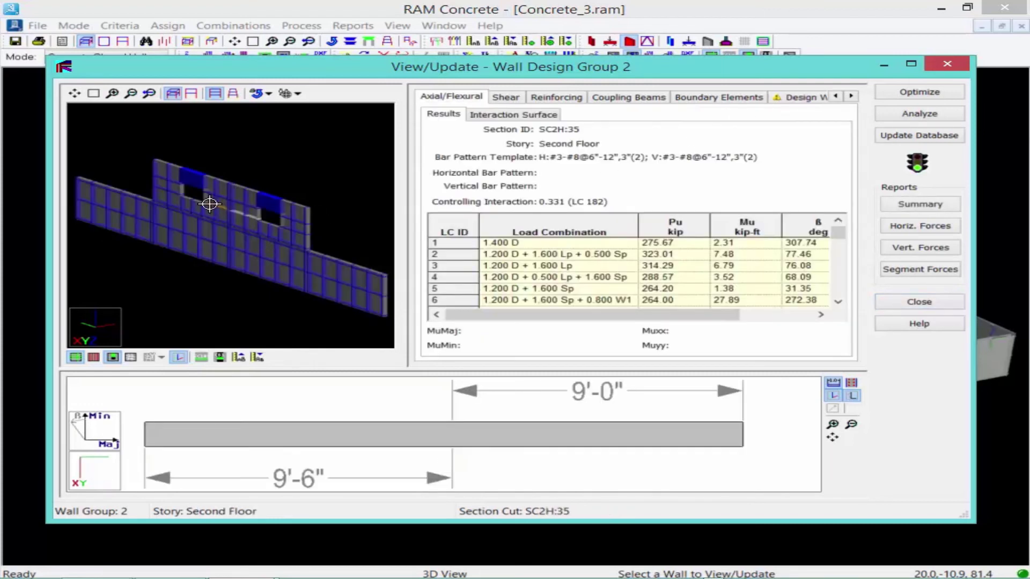
pyautogui.click(802, 97)
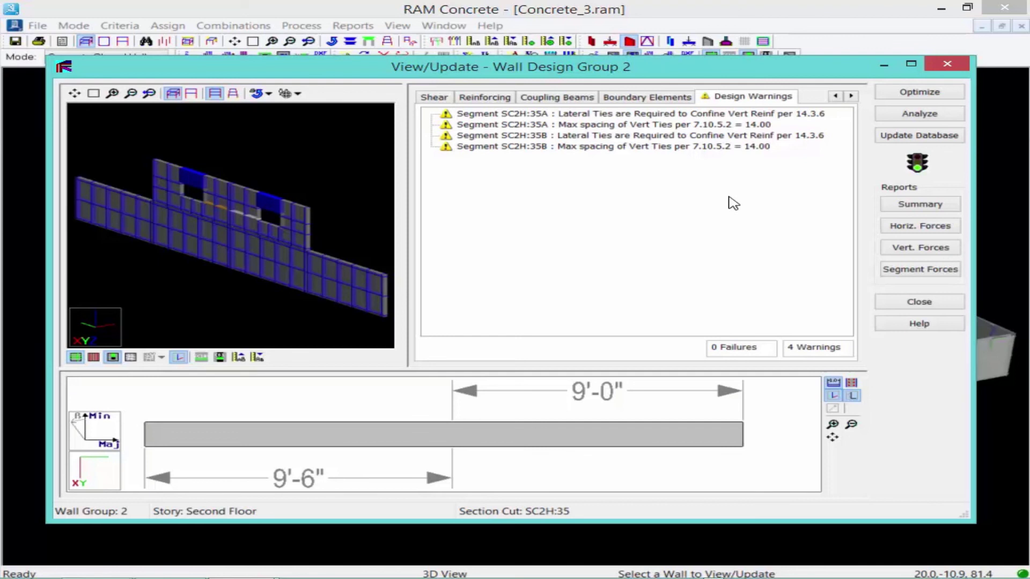
pyautogui.click(657, 98)
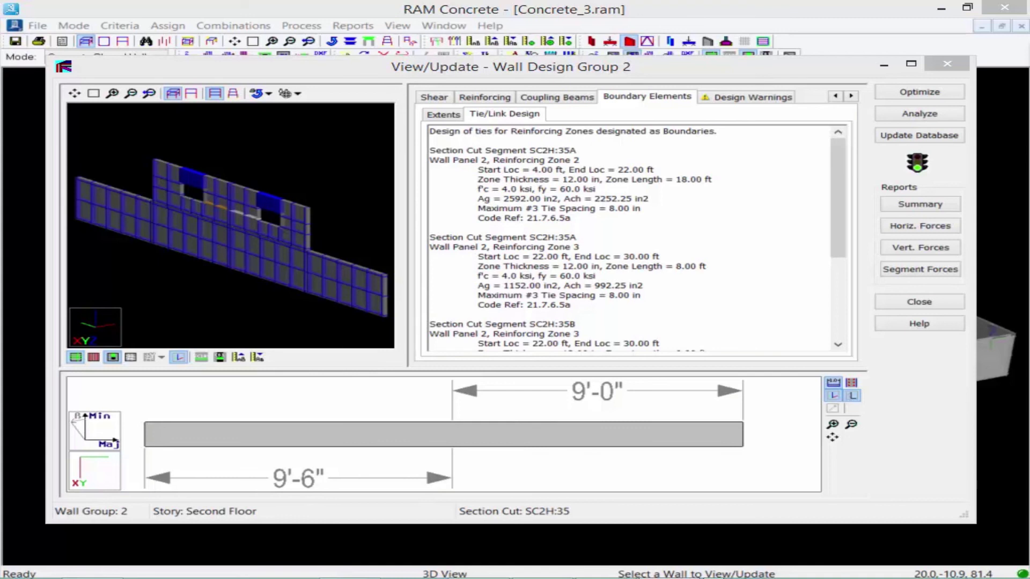
# Step: Close the wall group's View/Update window and exit RAM Concrete to return to RAM Manager
pyautogui.click(917, 302)
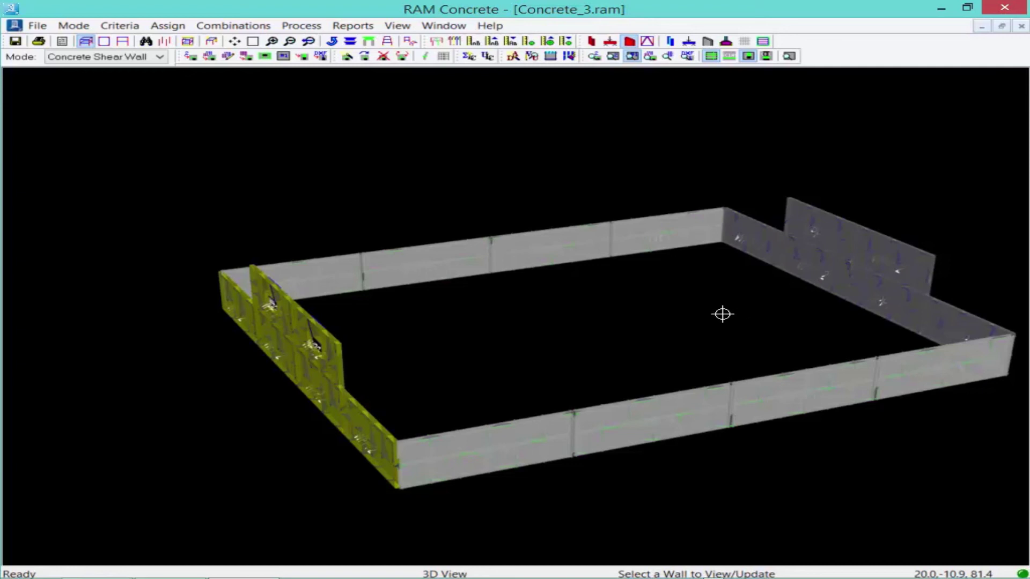
pyautogui.click(38, 25)
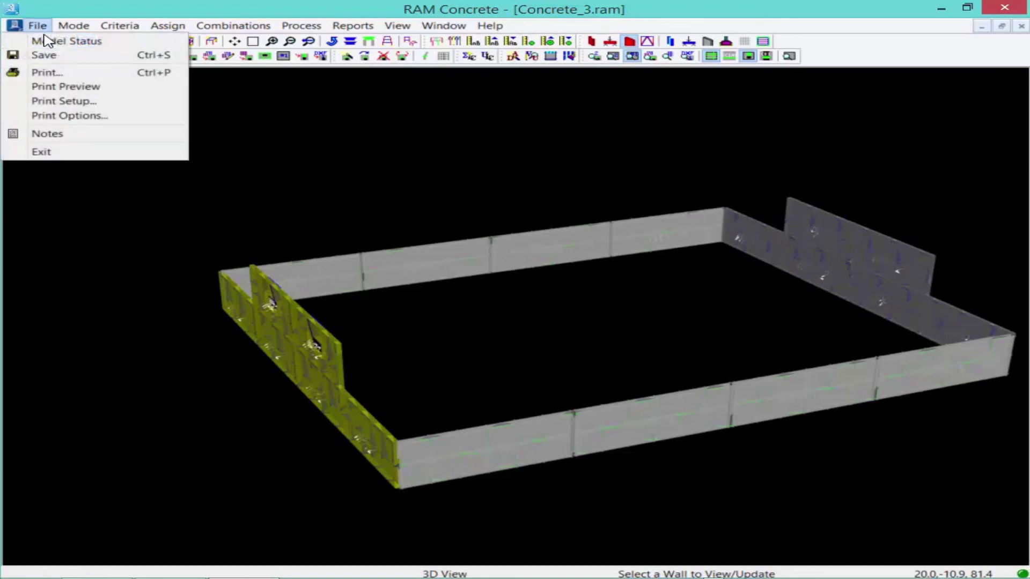
pyautogui.click(41, 152)
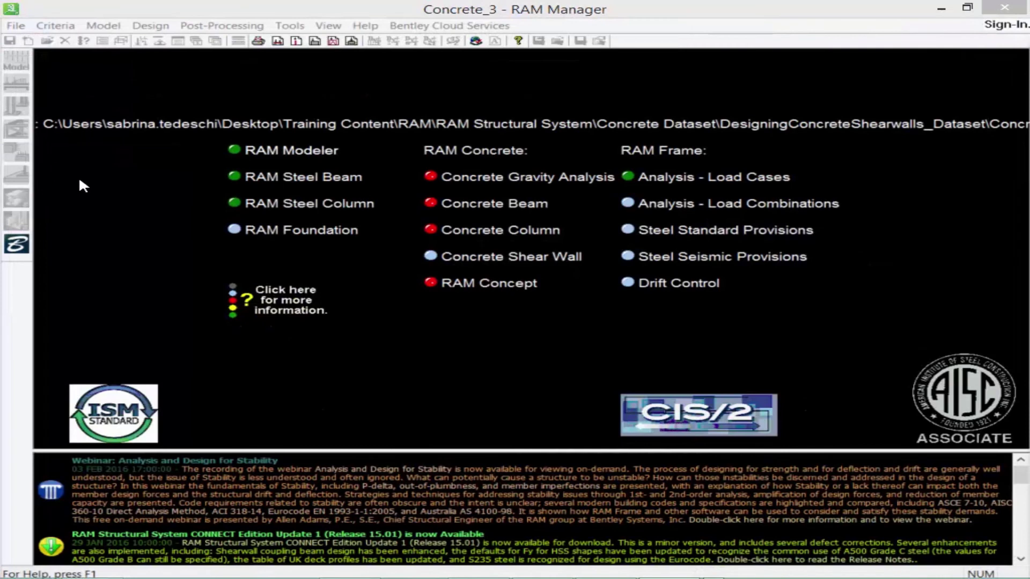